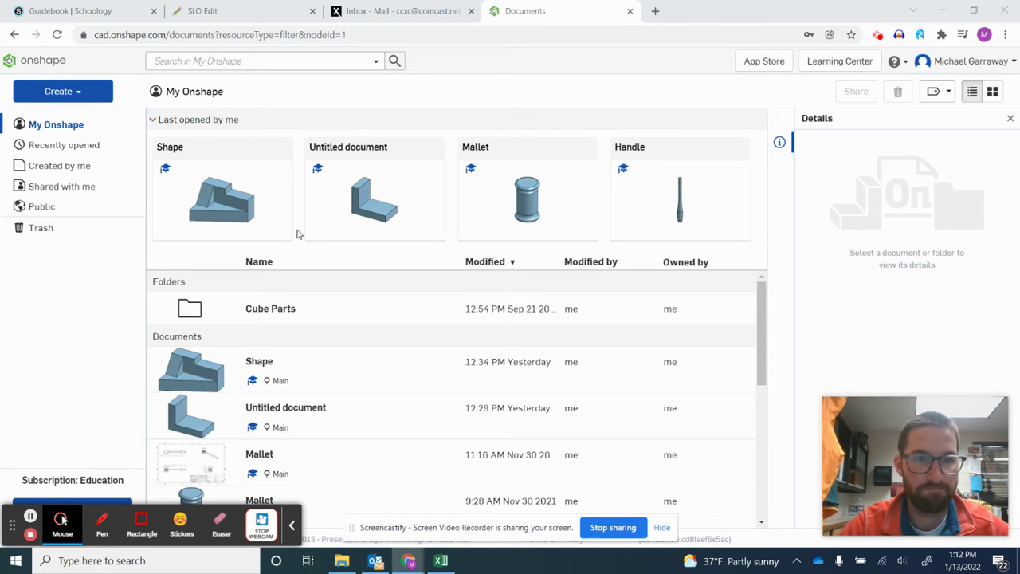
Create a new document named Practice.
click(77, 91)
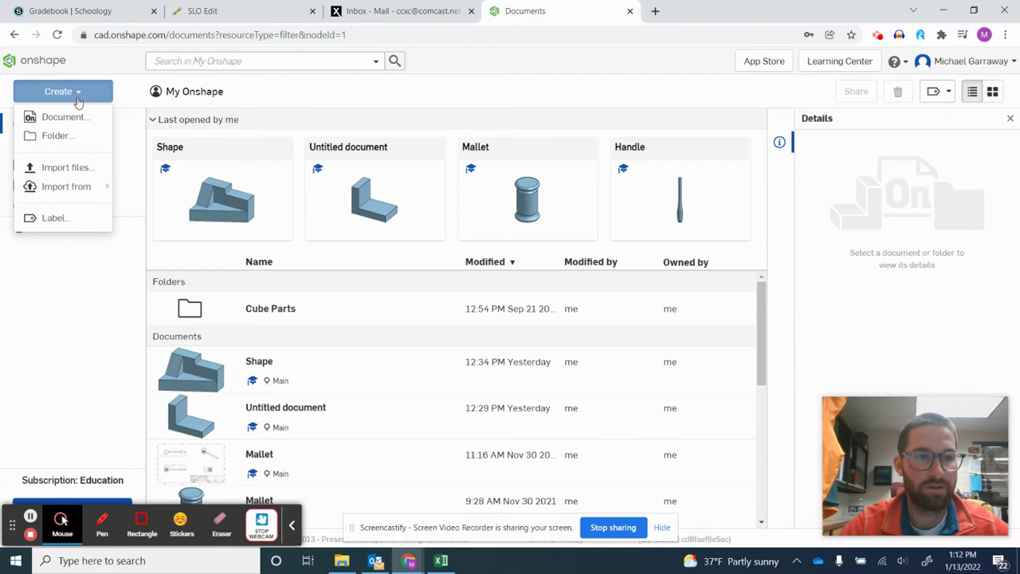
click(78, 121)
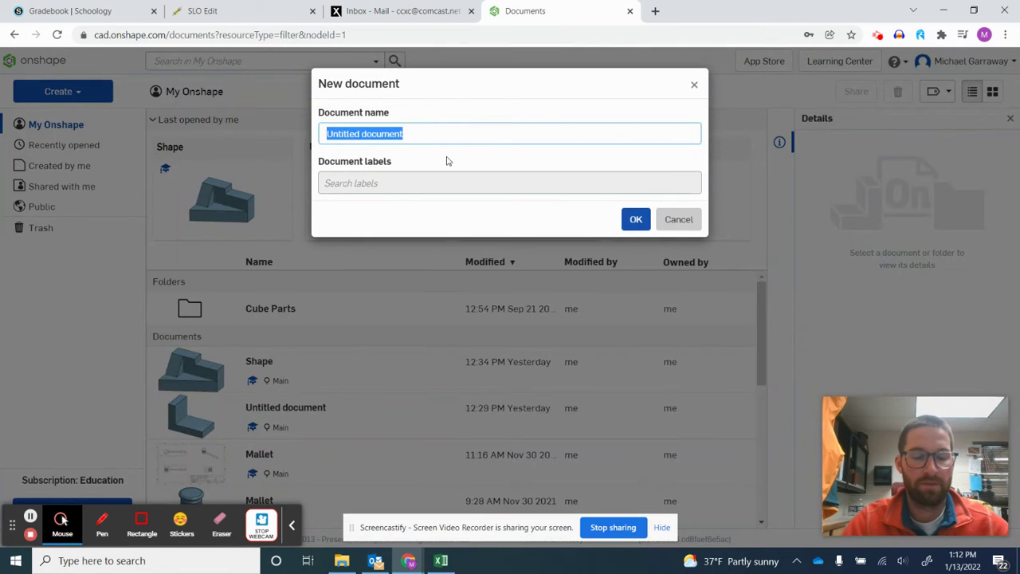
text(Practice)
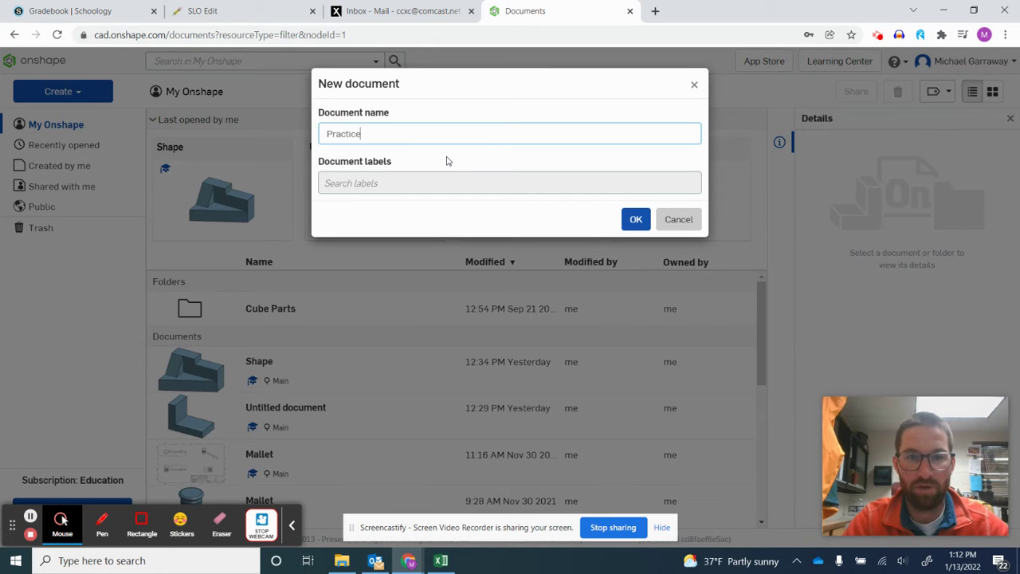
key(Return)
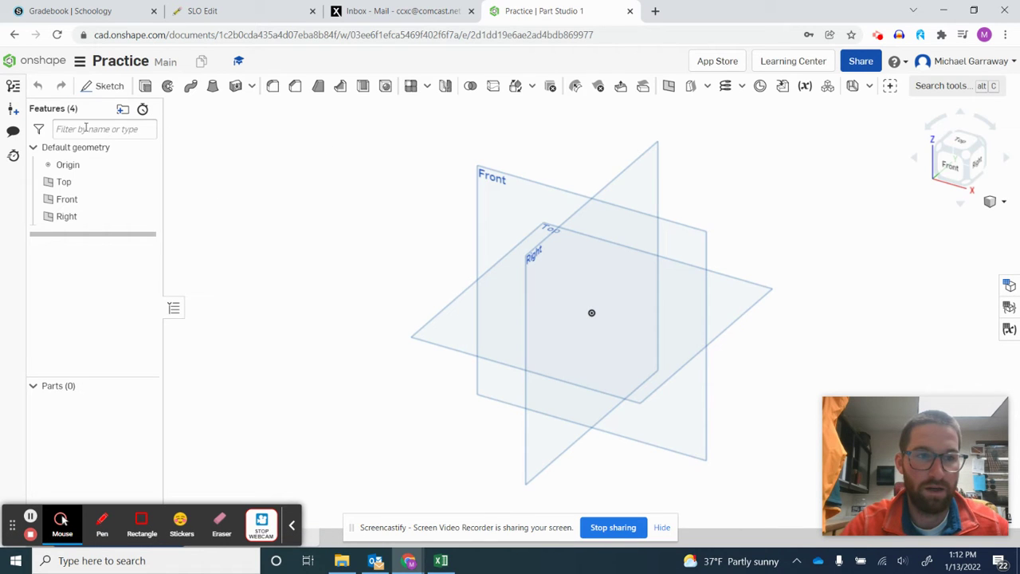
Start a sketch on the Front plane and draw a corner rectangle from the origin, about 2.12 by 1.4 in.
click(106, 86)
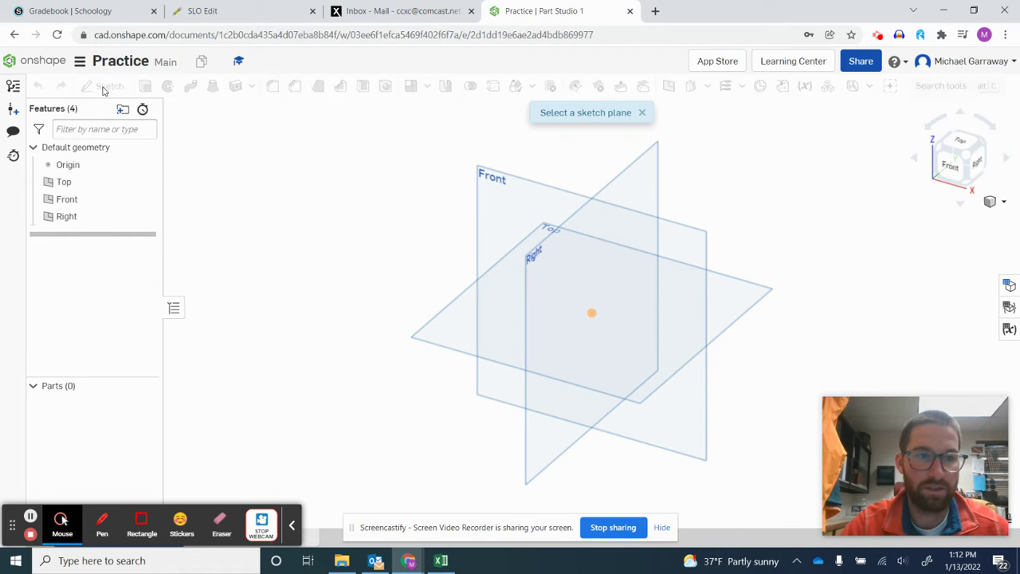
click(499, 207)
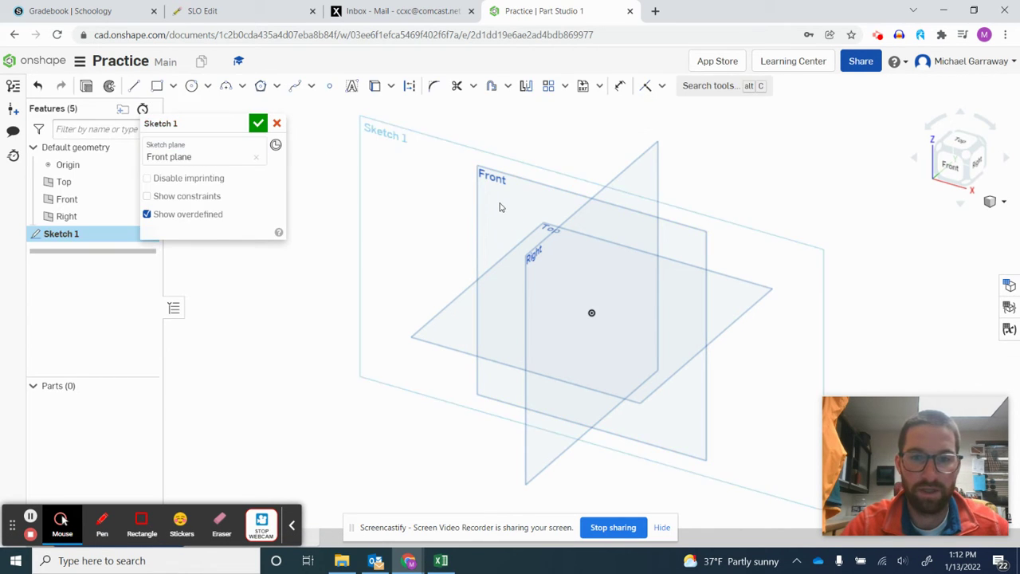
click(958, 175)
key(f)
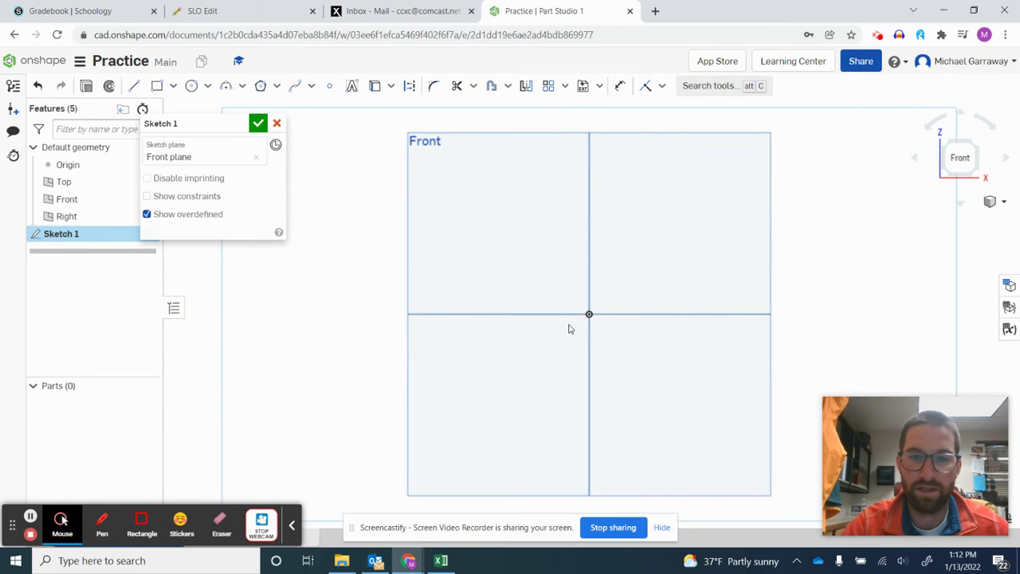
middle_drag(568, 328, 514, 319)
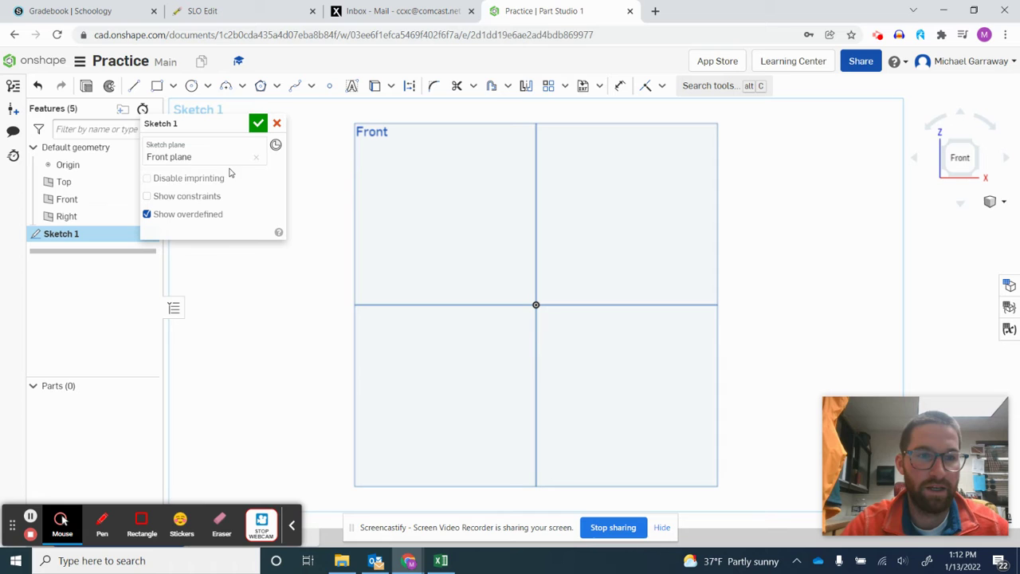
click(157, 85)
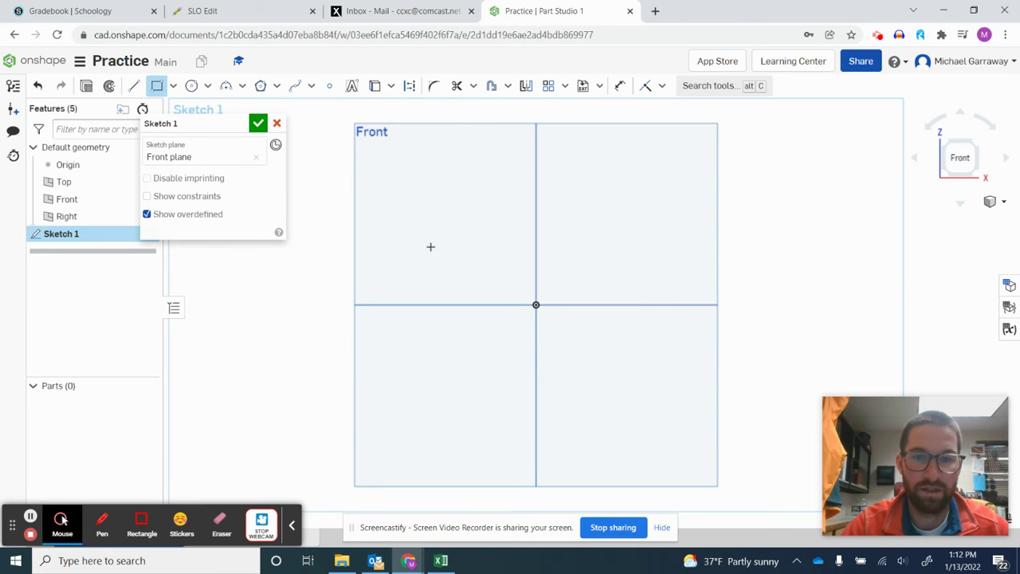
click(536, 304)
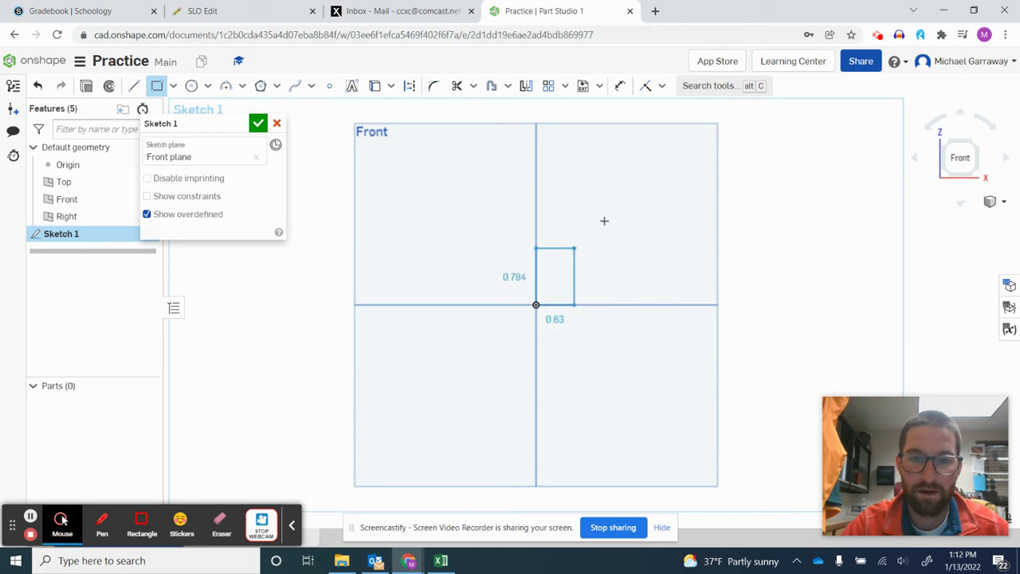
click(664, 220)
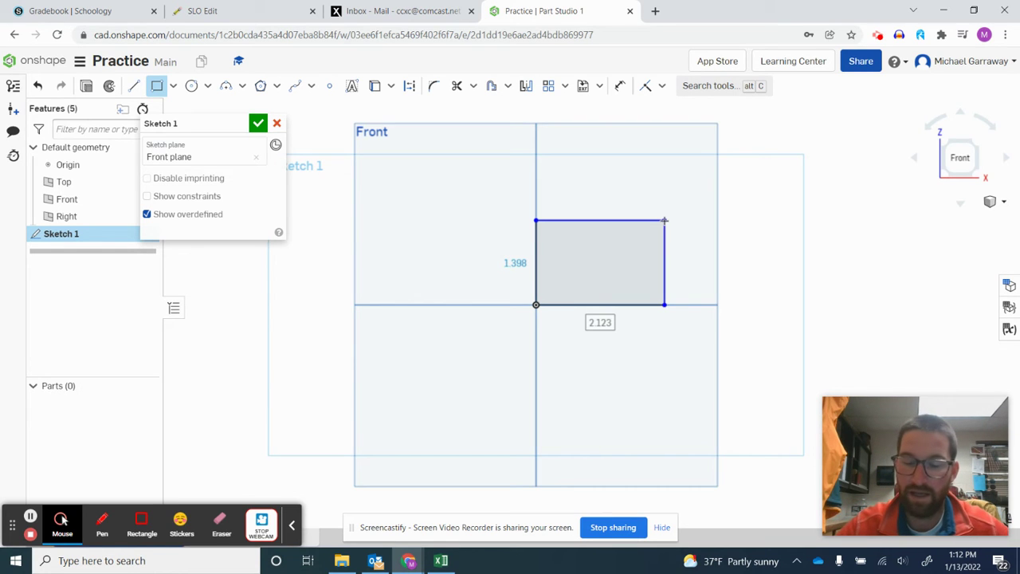
Set the rectangle's width and height to 3 in each and finish the sketch.
text(3)
key(Tab)
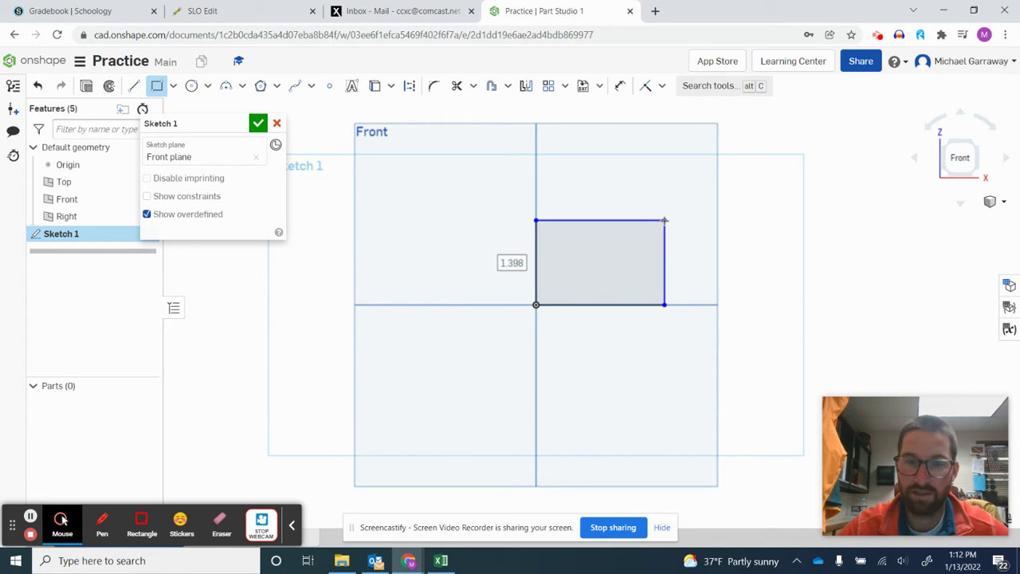
key(Return)
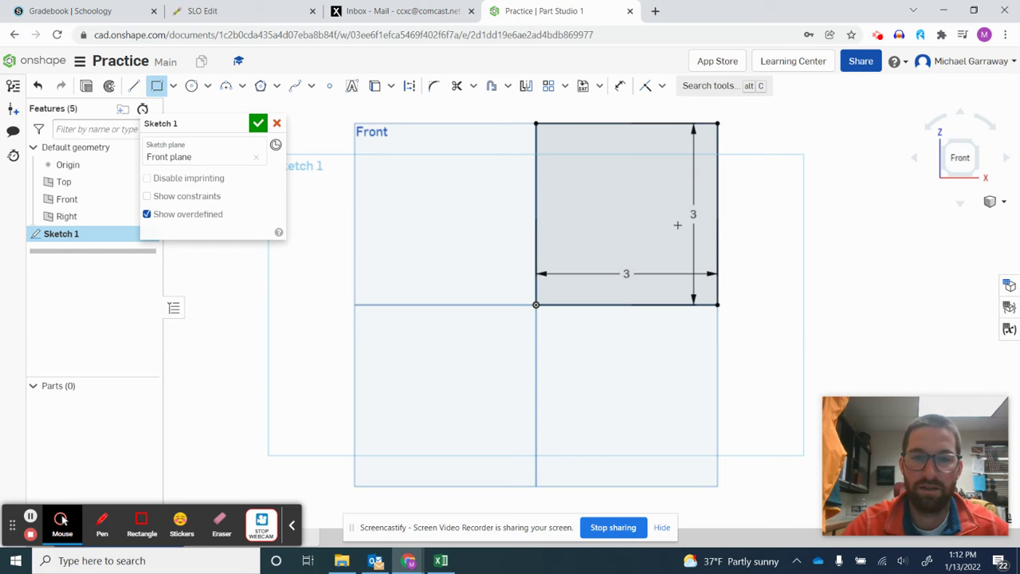
click(972, 144)
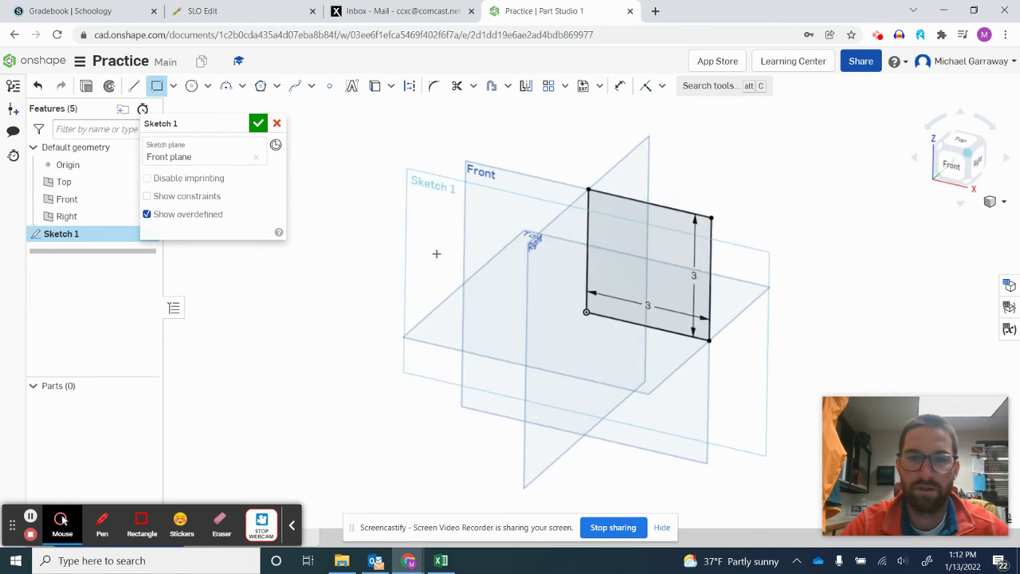
click(259, 125)
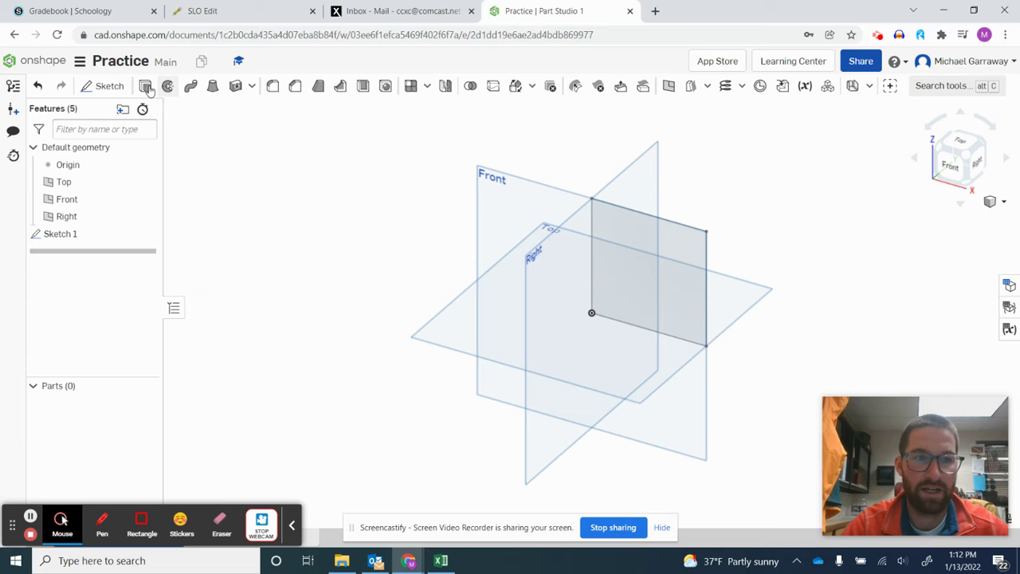
Extrude the square sketch region as a new solid with a blind depth of 3 in.
key(shift+e)
click(627, 262)
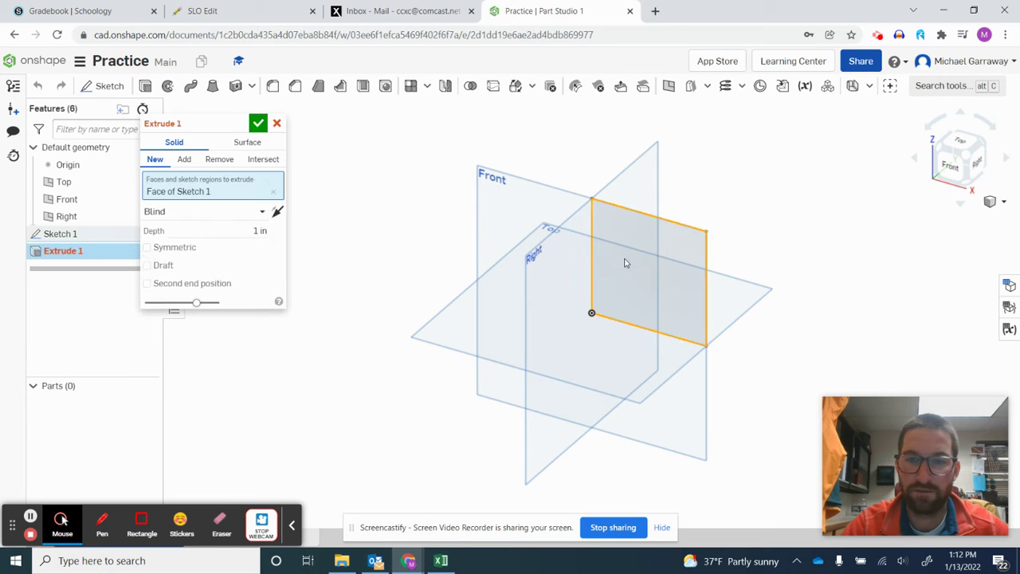
click(256, 231)
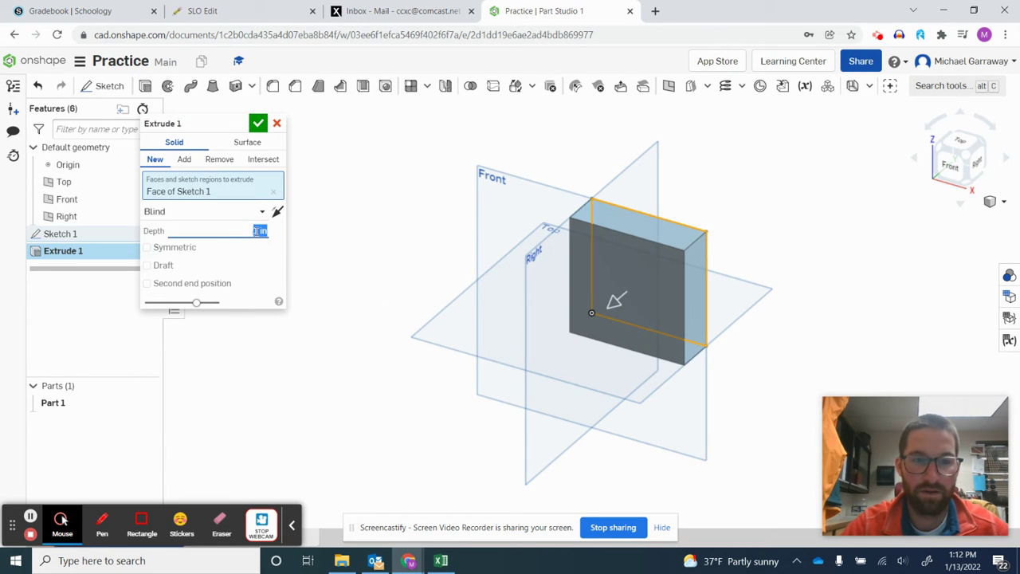
text(3)
key(Return)
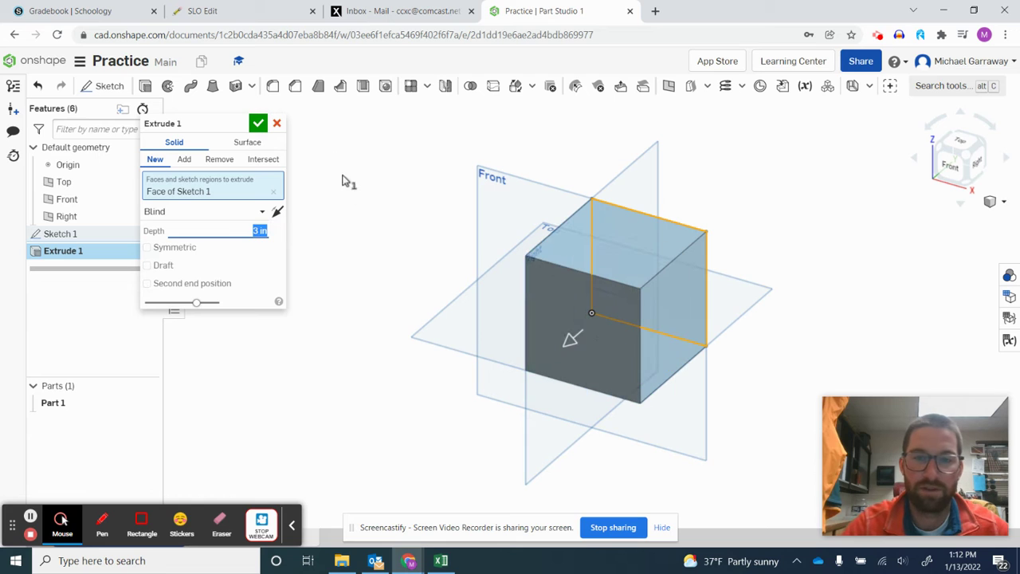
click(258, 125)
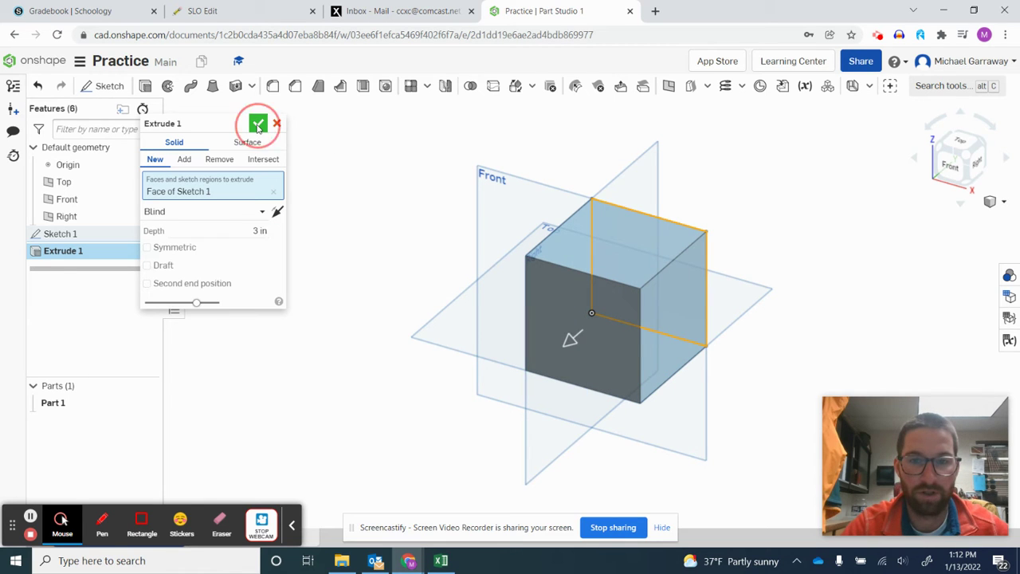
Sketch a center point circle with a diameter of 2.5 in near the middle of the cube's top face.
click(116, 91)
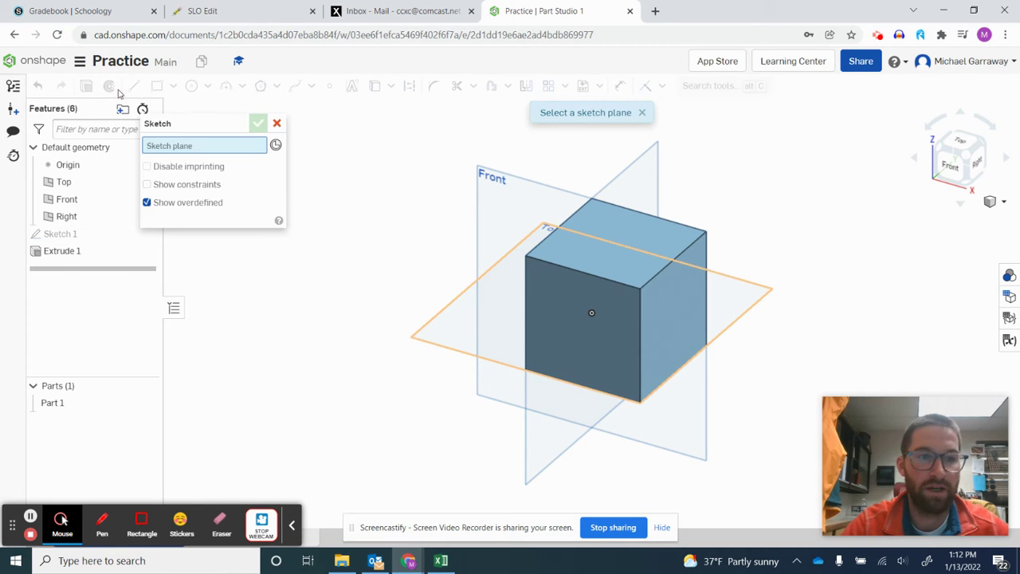
click(602, 249)
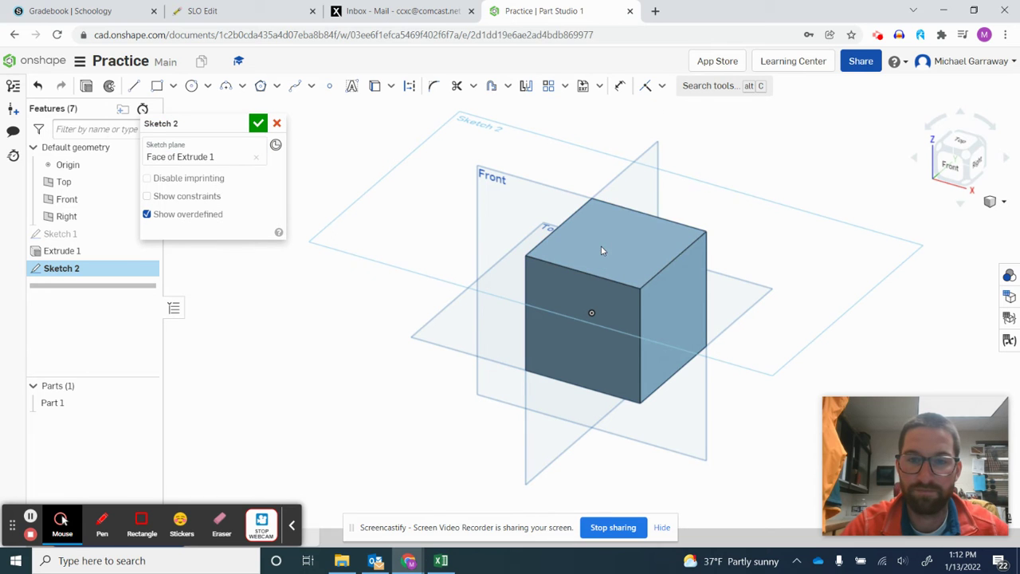
click(966, 140)
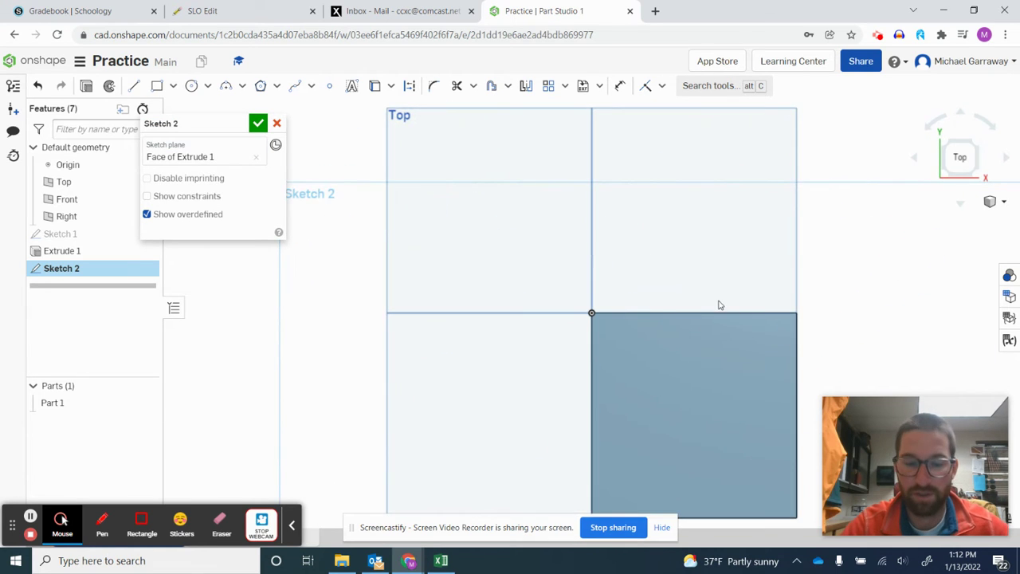
mouse_move(697, 359)
middle_down()
mouse_move(637, 290)
mouse_move(578, 250)
middle_up()
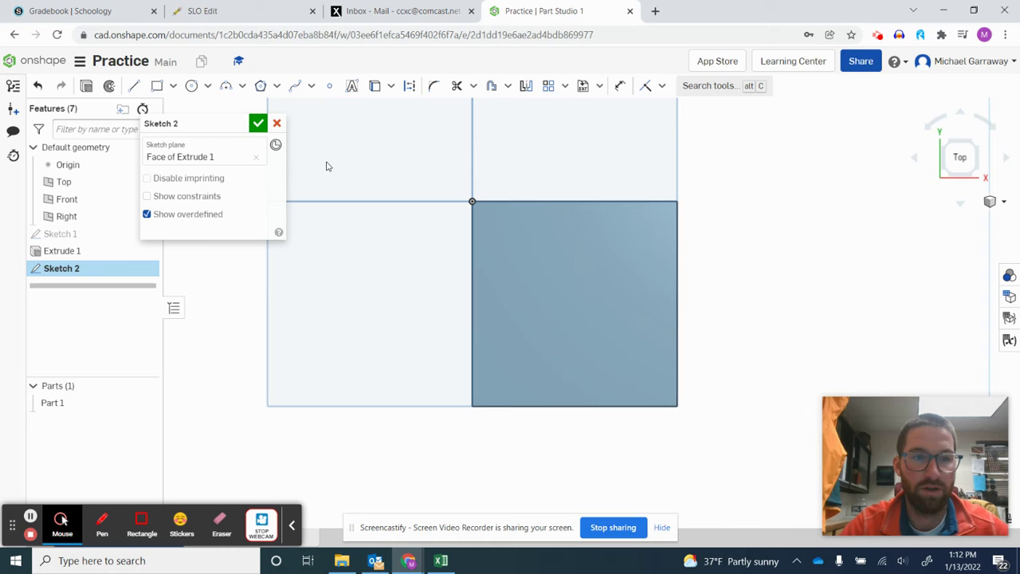
click(191, 85)
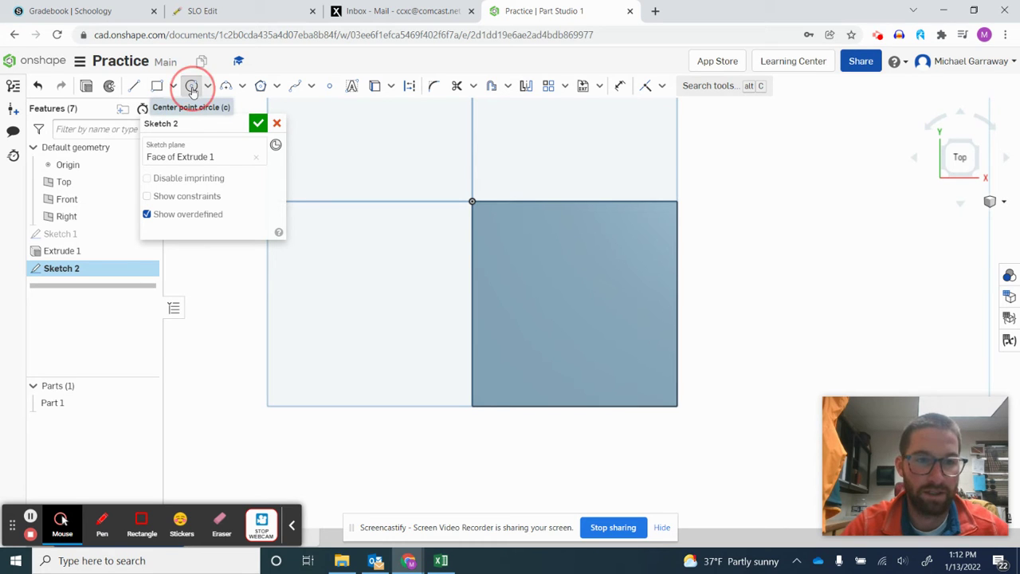
click(569, 306)
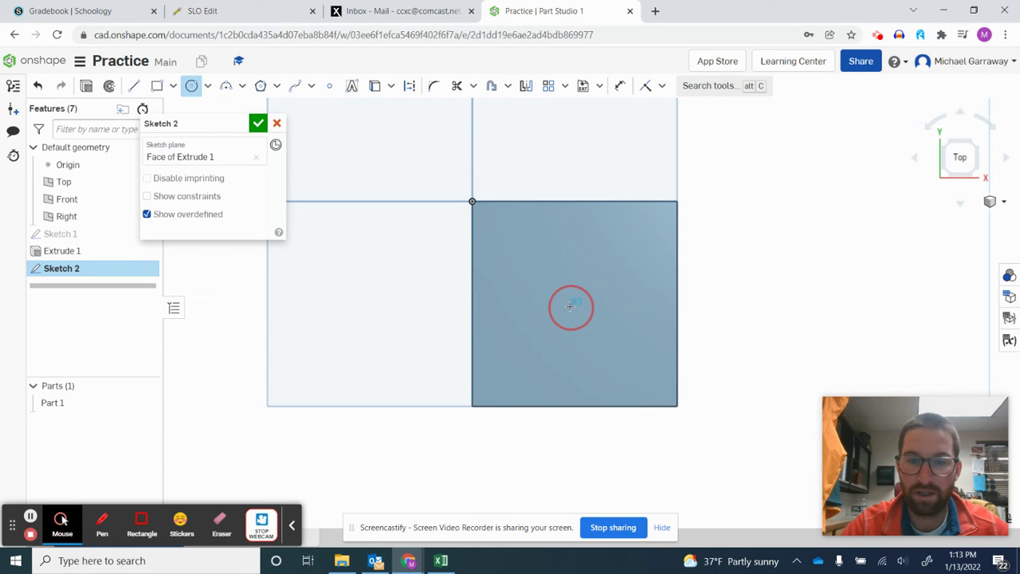
click(626, 277)
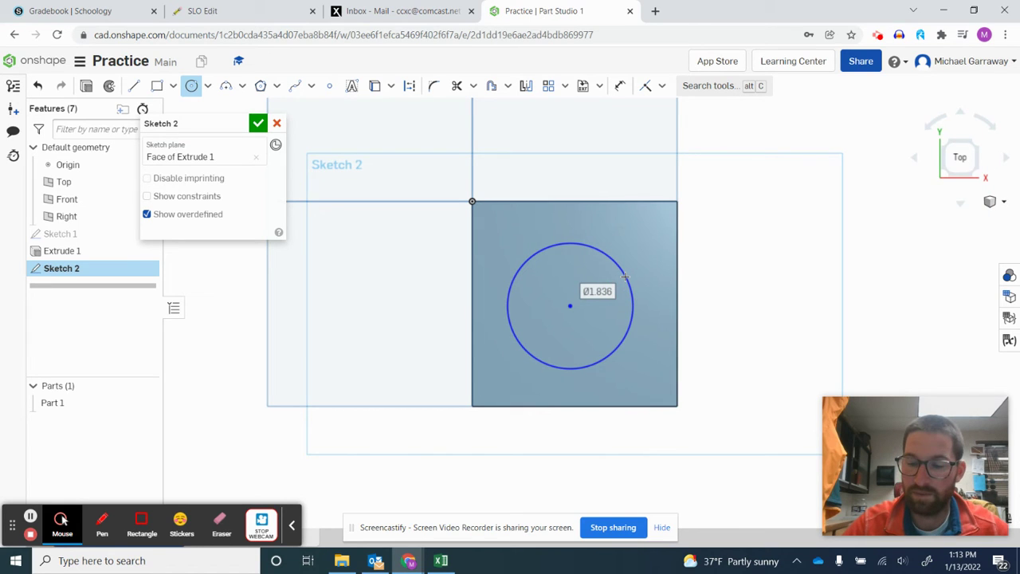
text(2.5)
key(Return)
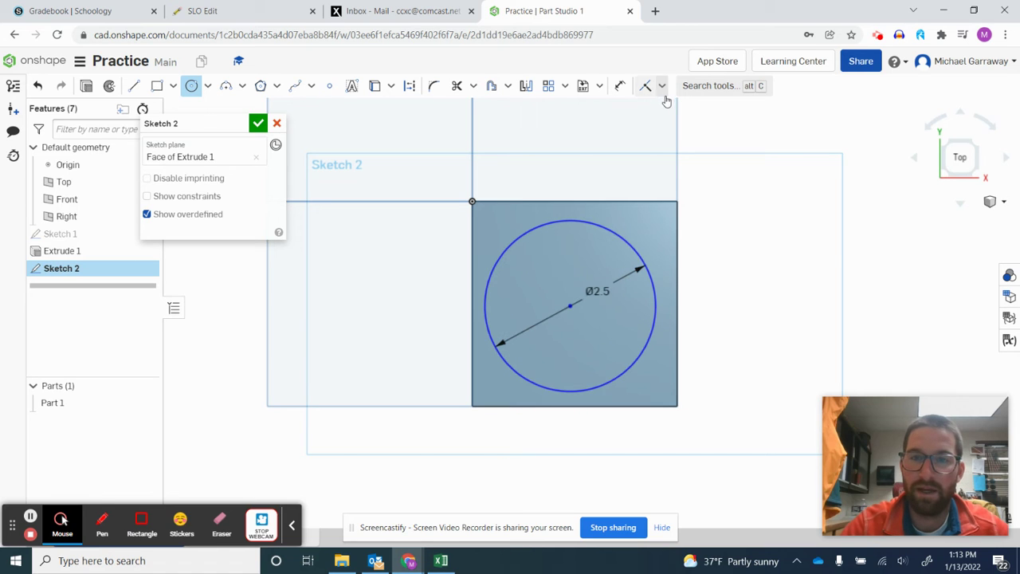
Dimension the circle's center 1.5 in from the back edge of the cube's top face.
click(621, 86)
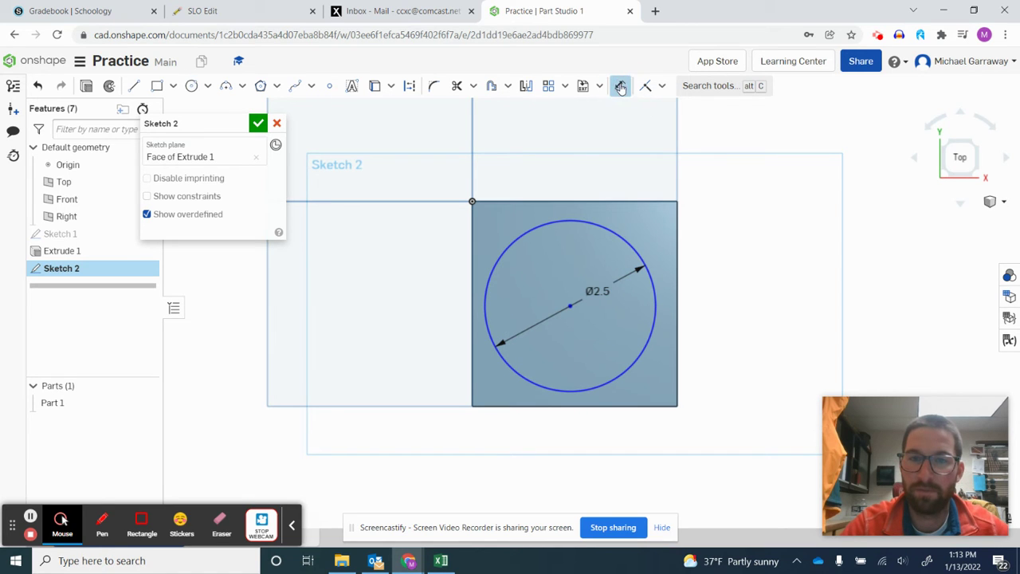
click(561, 200)
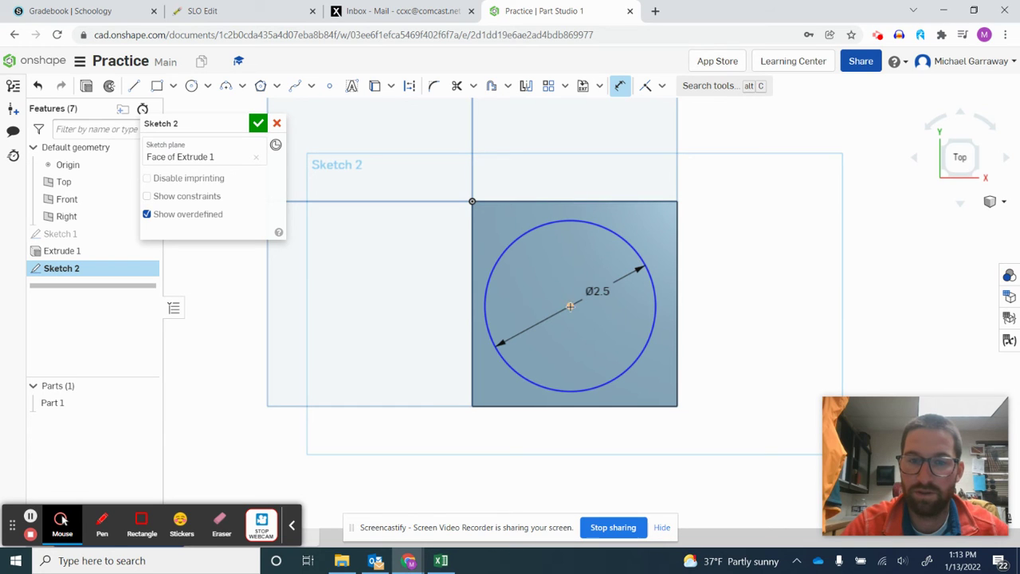
click(569, 306)
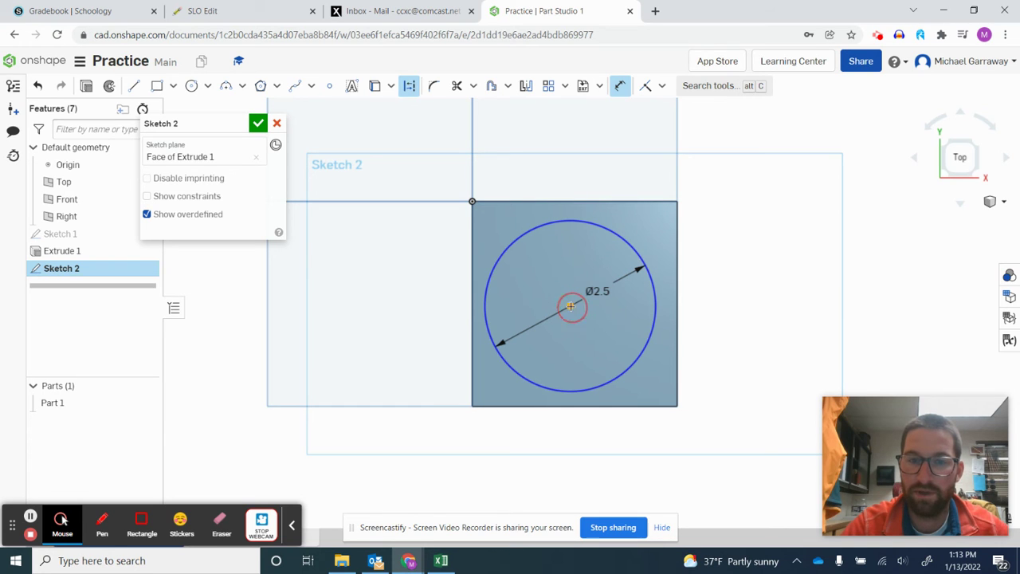
click(561, 201)
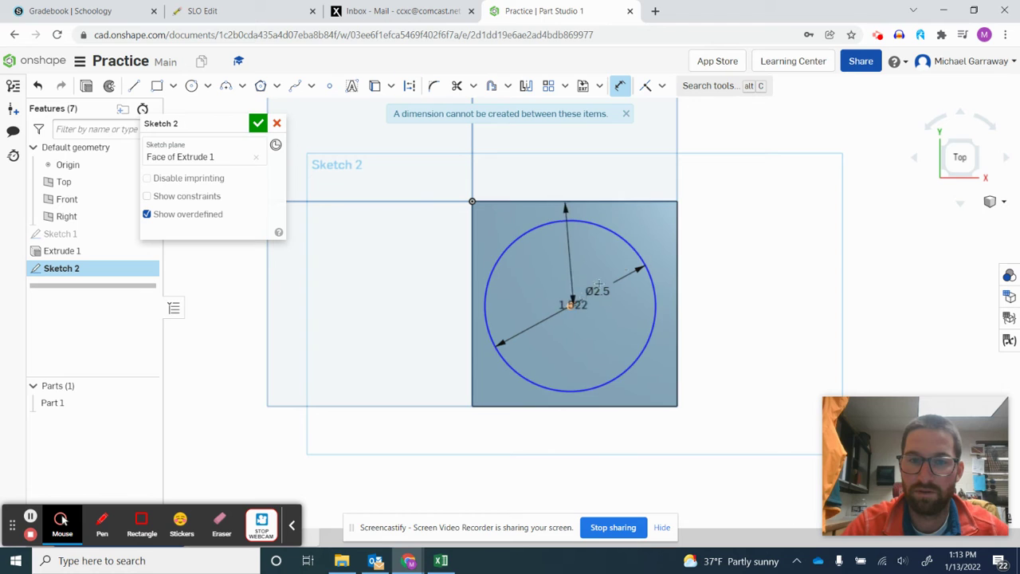
click(731, 271)
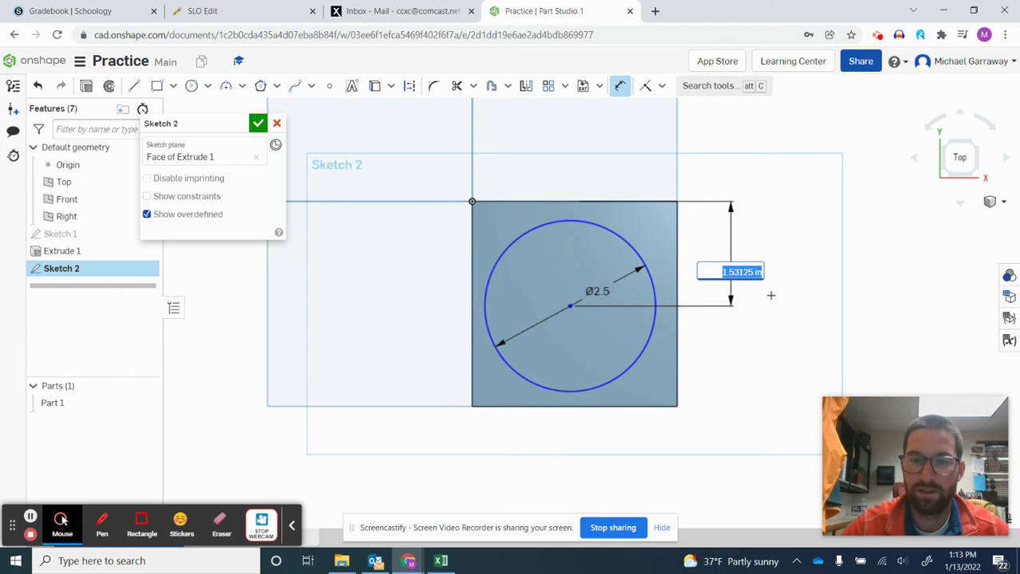
text(1)
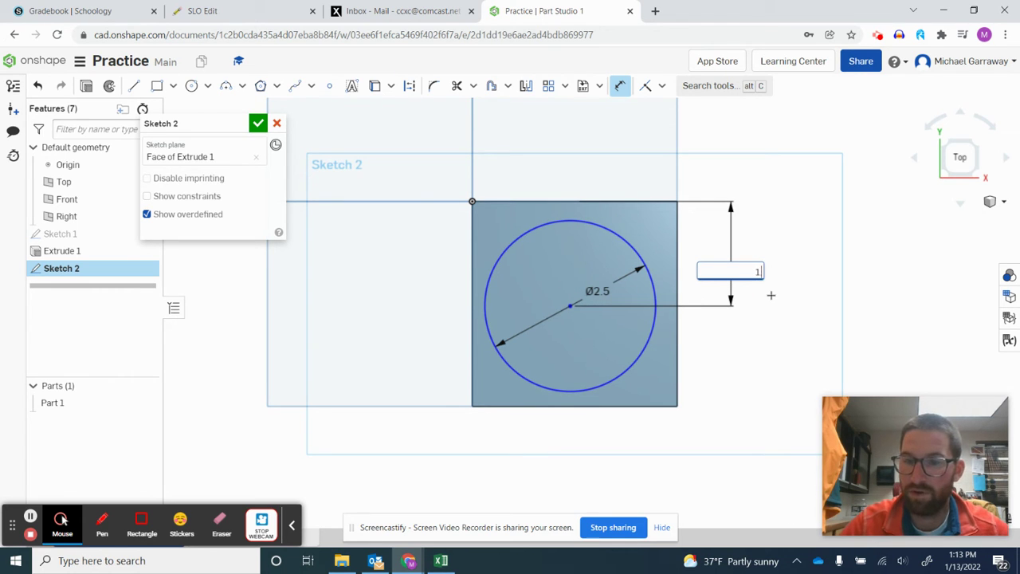
text(.5)
key(Return)
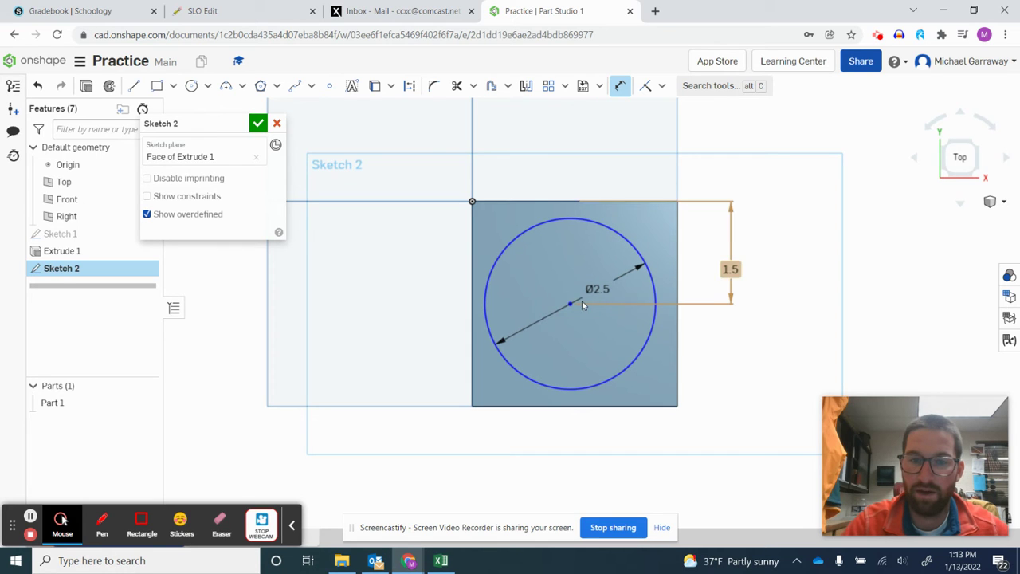
Dimension the circle's center 1.5 in from the right edge of the cube's top face and finish the sketch.
click(570, 304)
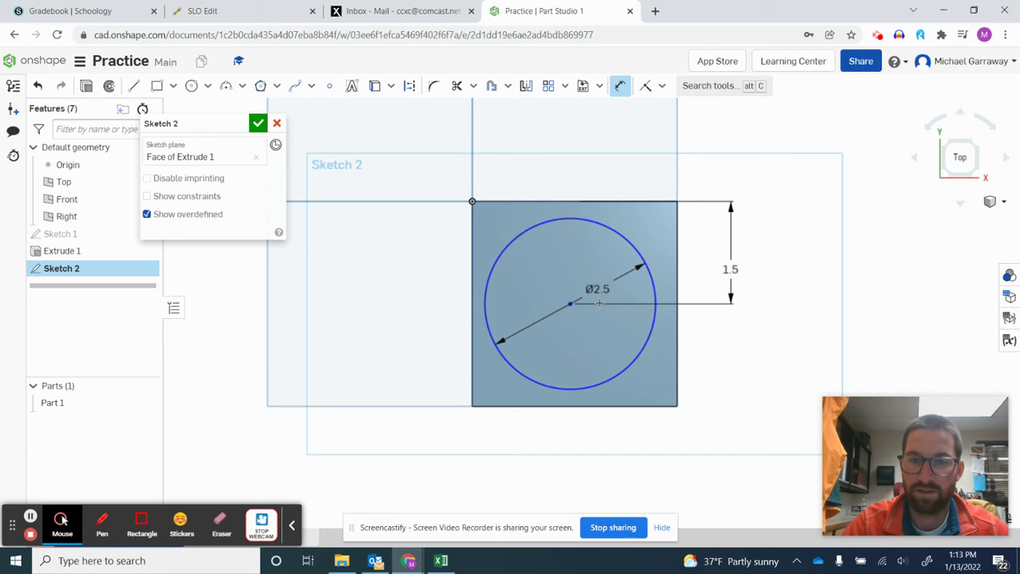
click(677, 279)
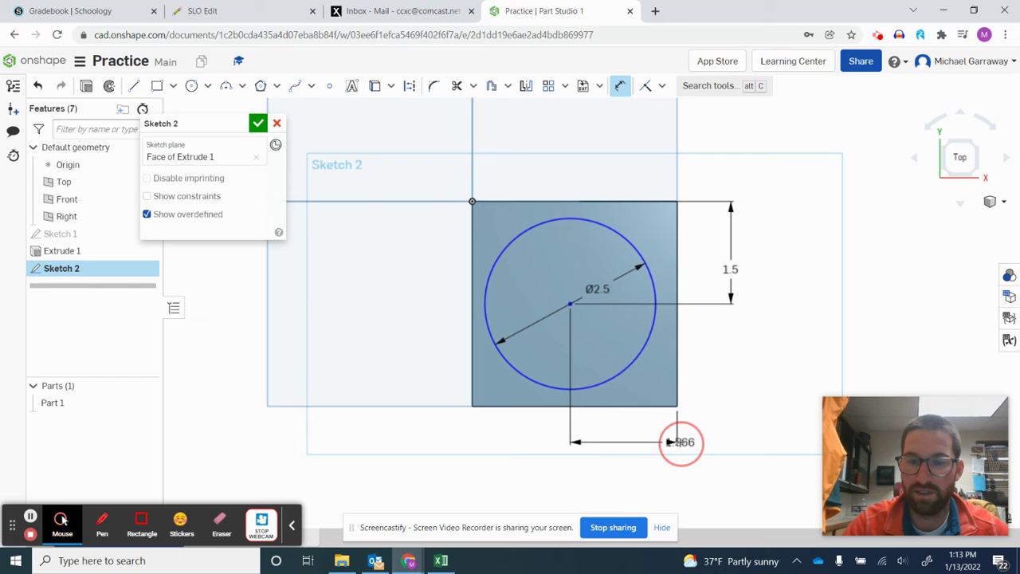
click(679, 443)
text(1.5)
key(Return)
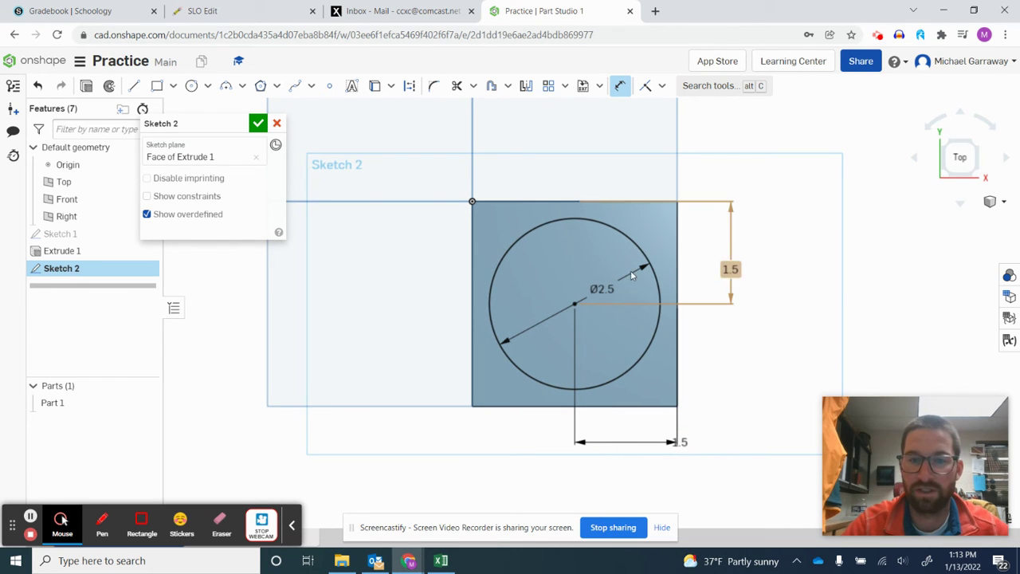
click(257, 123)
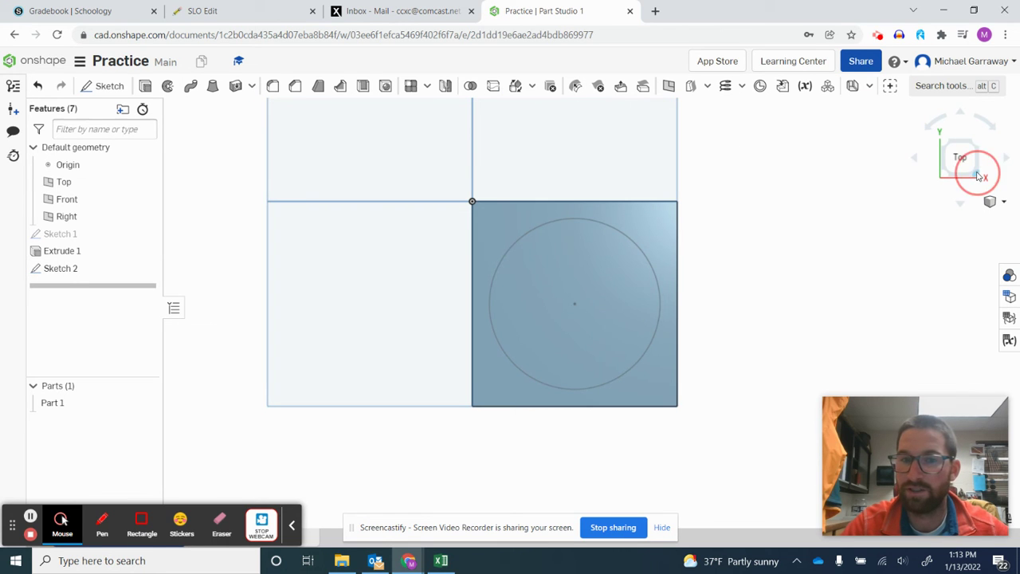
Extrude the circle region upward from the cube's top face, added to the part, with a blind depth of 1.5 in.
click(974, 166)
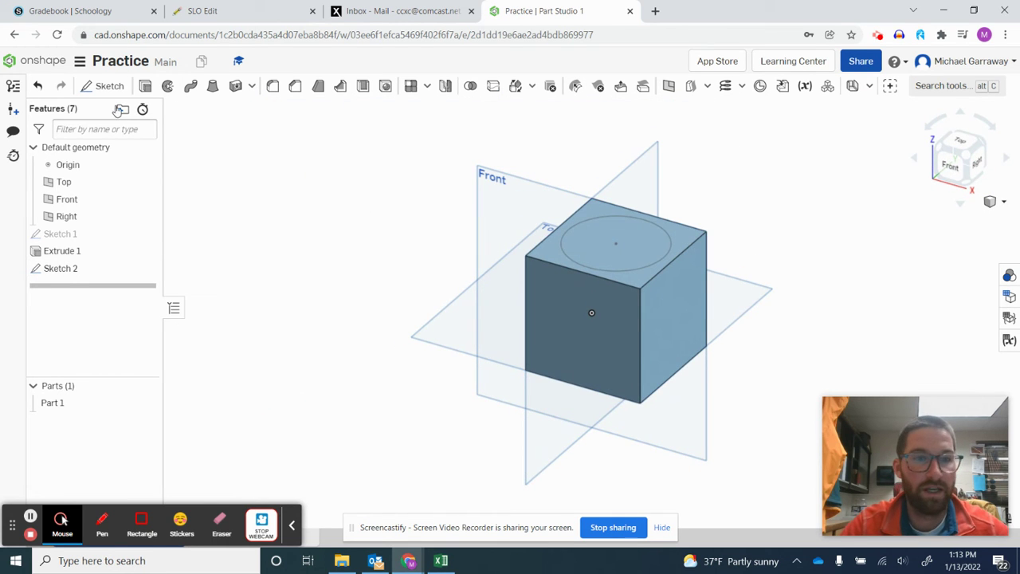
click(145, 85)
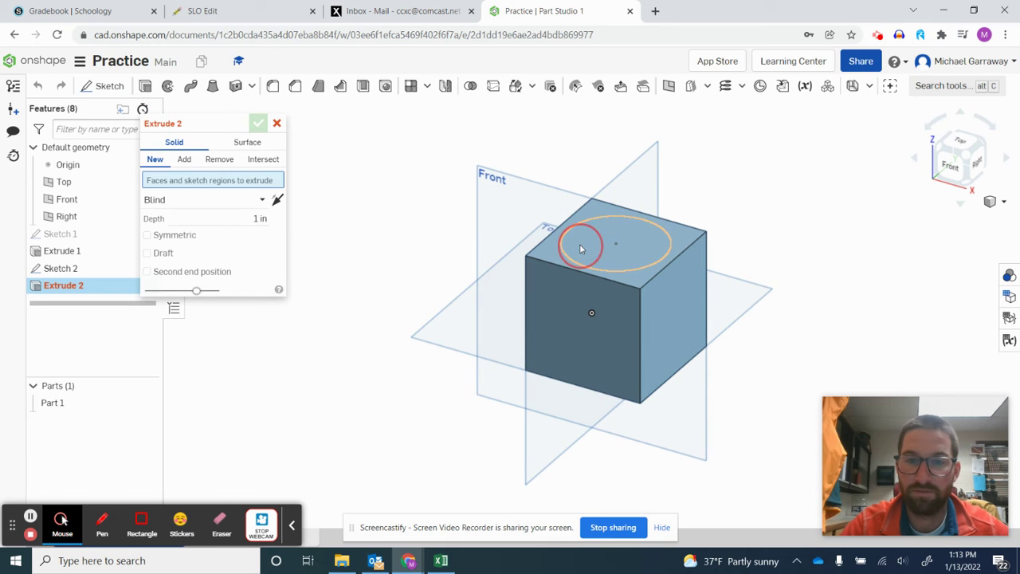
click(581, 249)
click(259, 231)
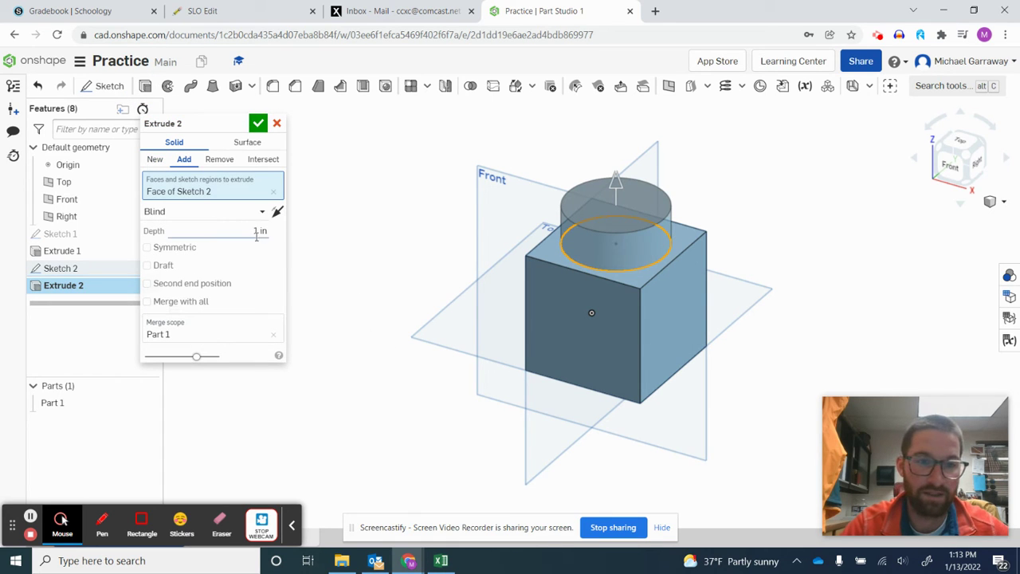
text(1.5)
key(Return)
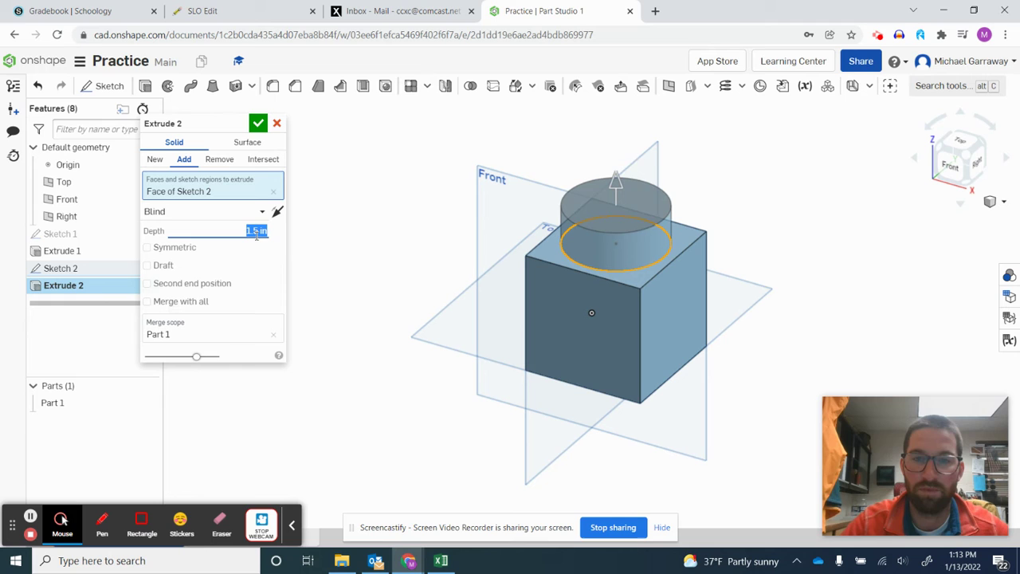
click(258, 123)
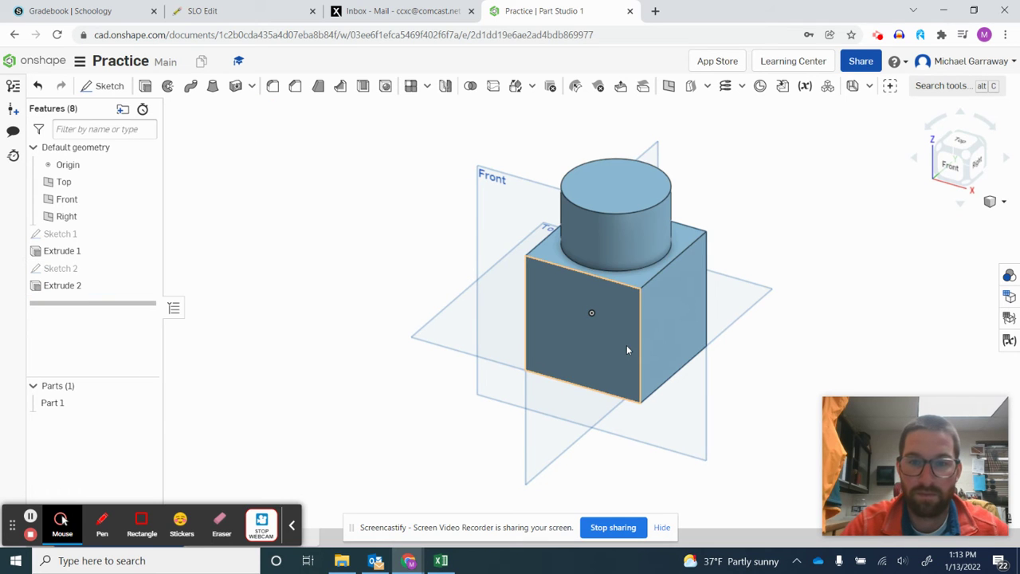
Sketch a closed triangle of lines on the cube's front face, with a 1 in horizontal base and a 1 in right side.
click(105, 90)
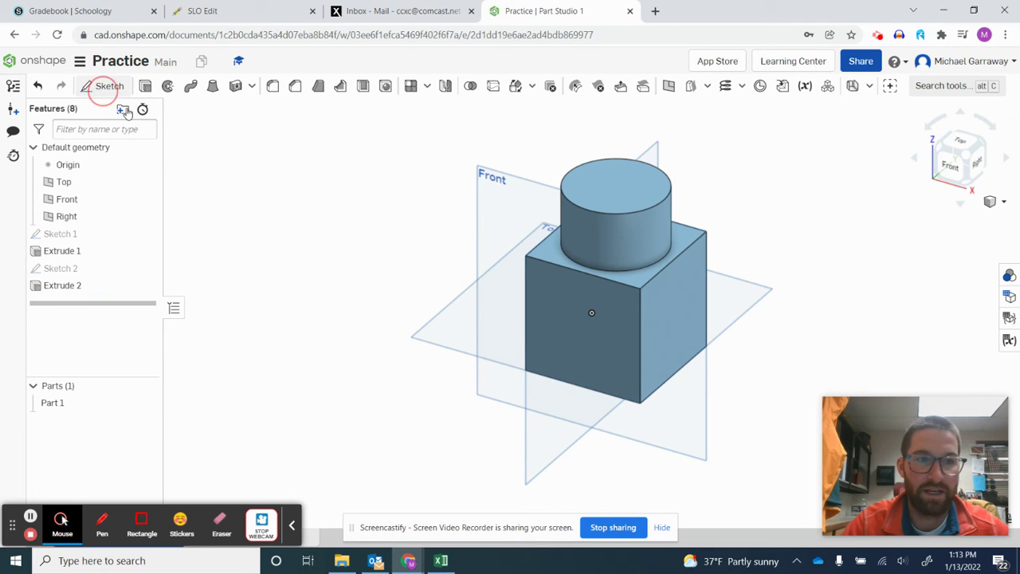
click(577, 344)
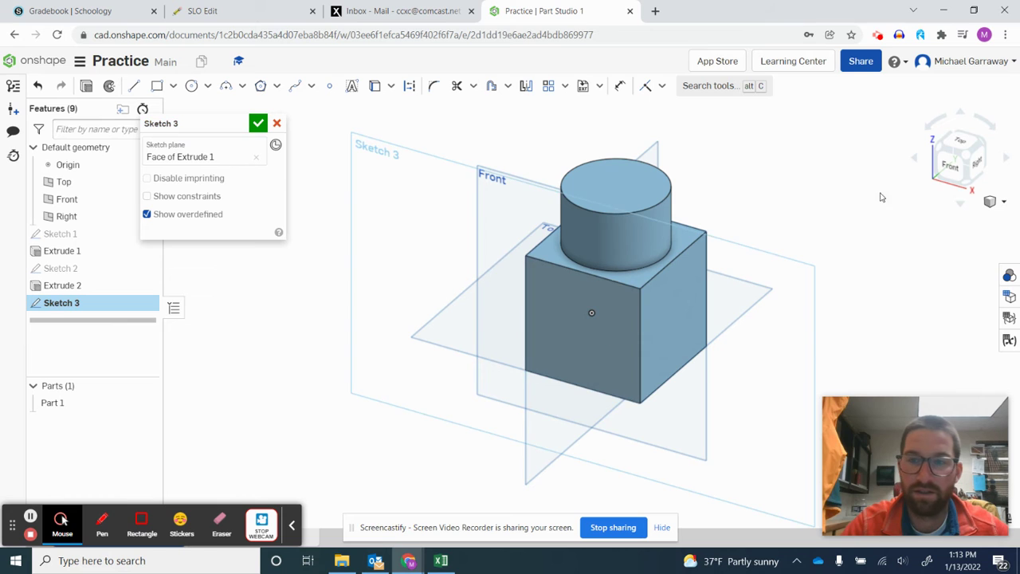
click(950, 167)
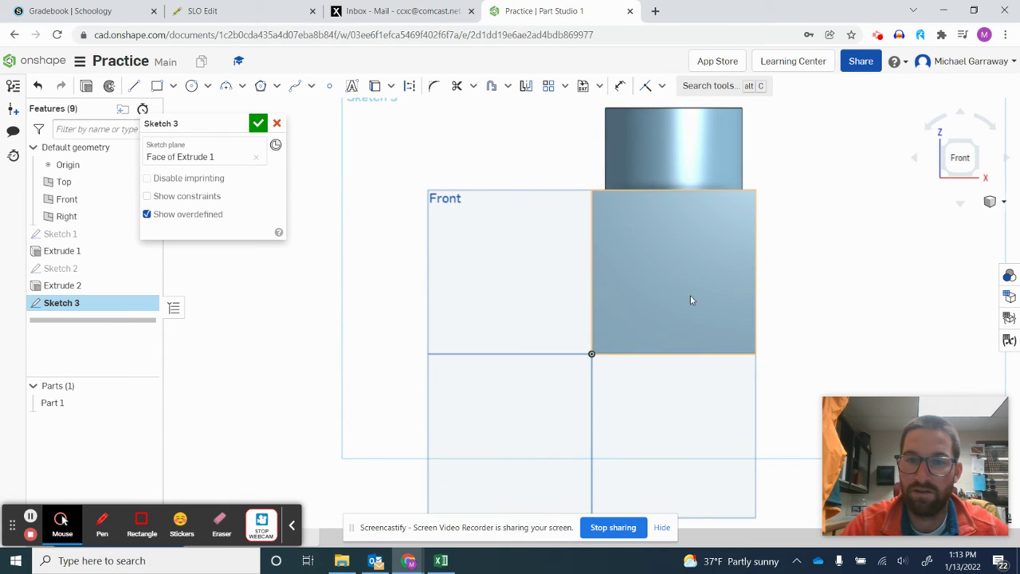
click(133, 88)
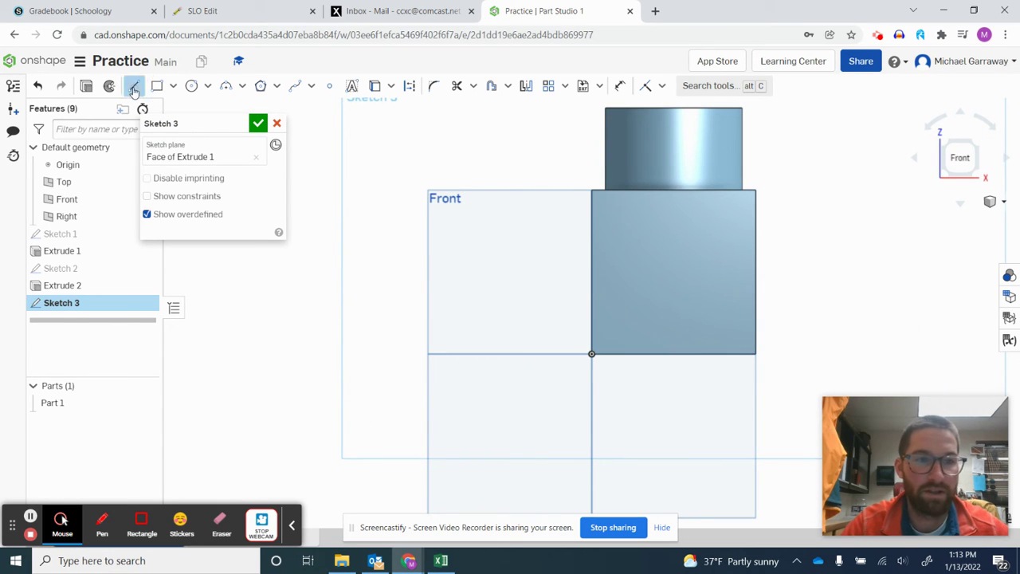
click(619, 315)
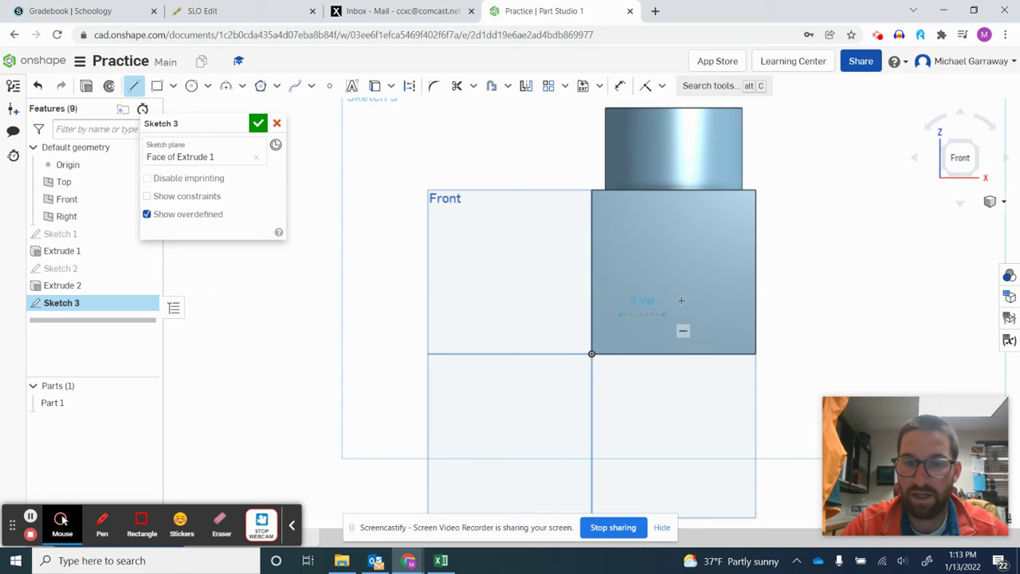
click(719, 314)
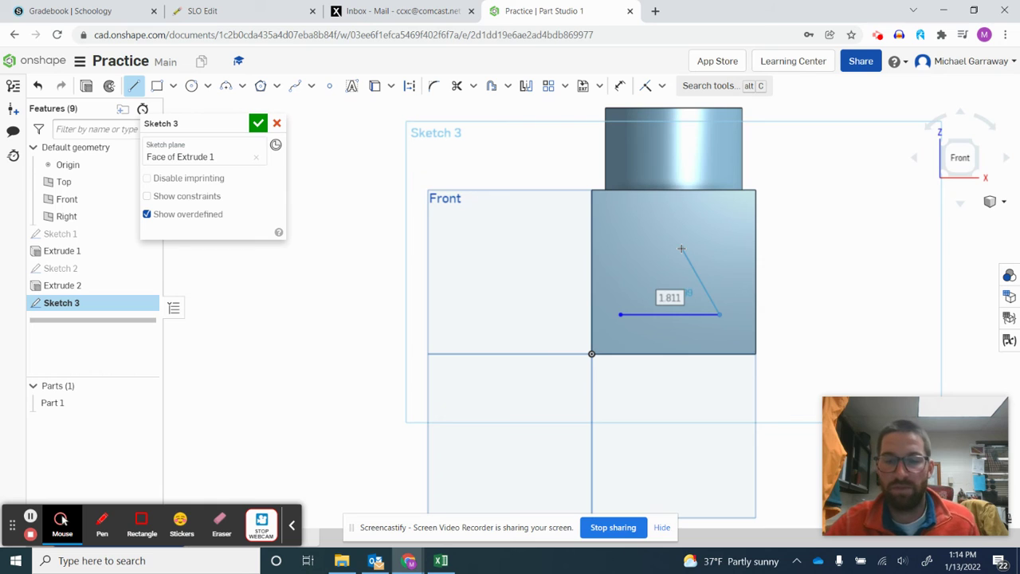
text(1)
key(Return)
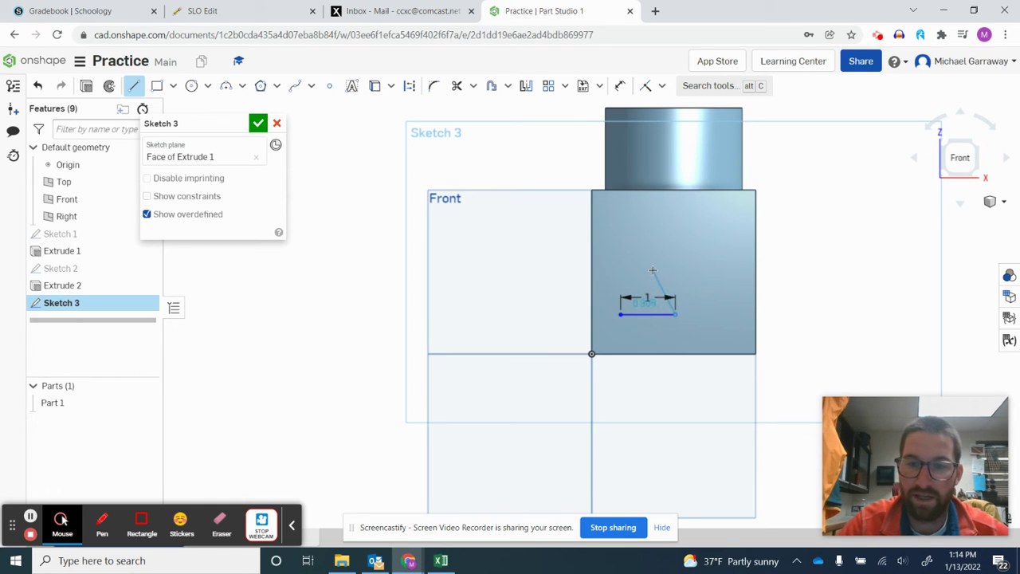
text(1)
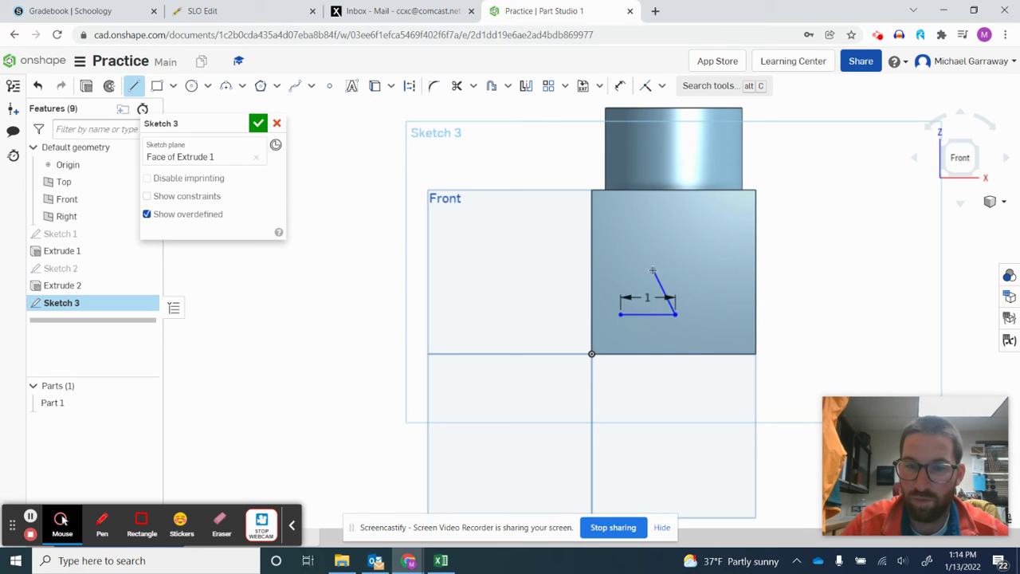
key(Return)
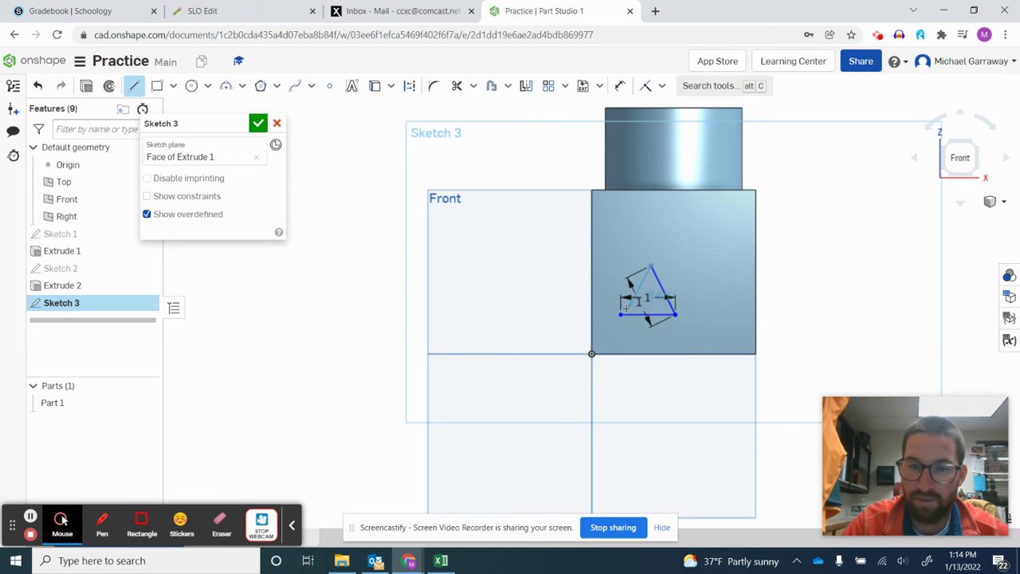
click(619, 314)
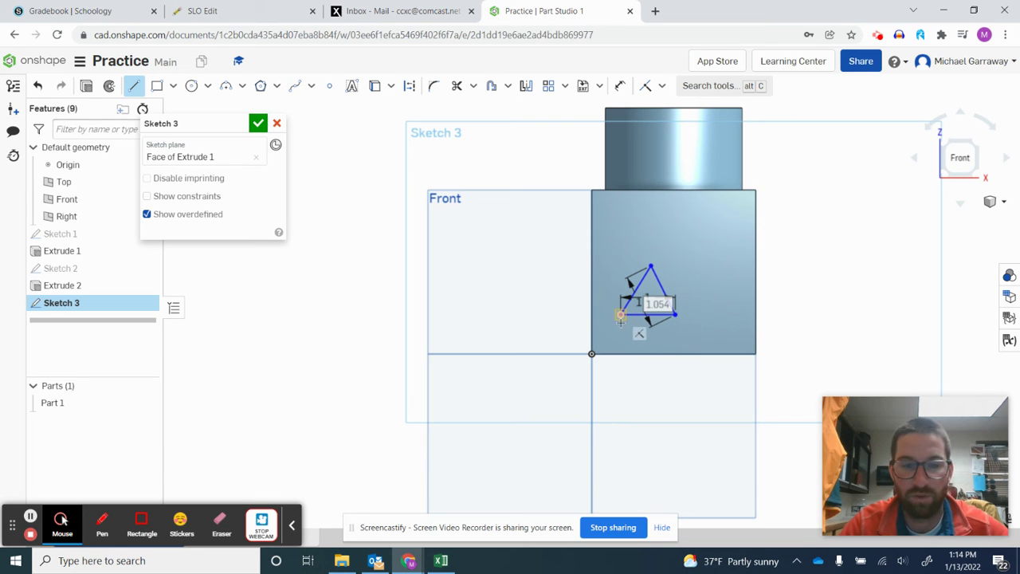
Apply an Equal constraint between the triangle's left side and its base.
click(660, 85)
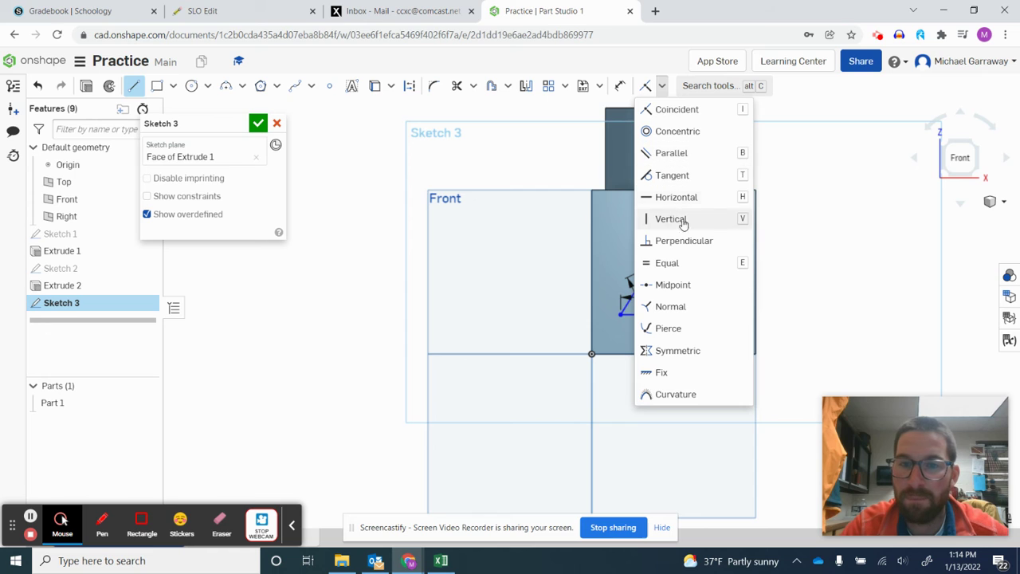
click(676, 264)
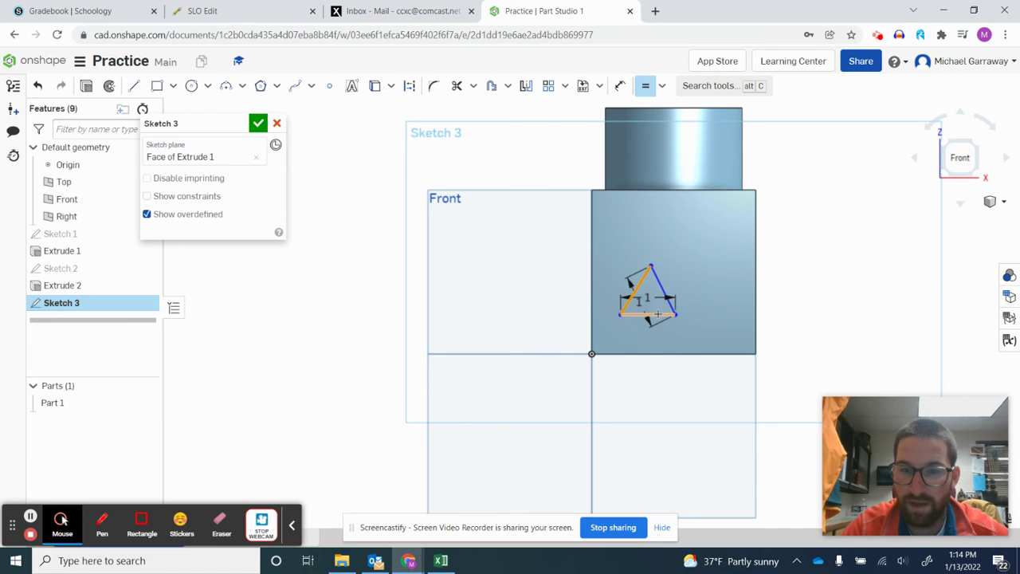
click(658, 314)
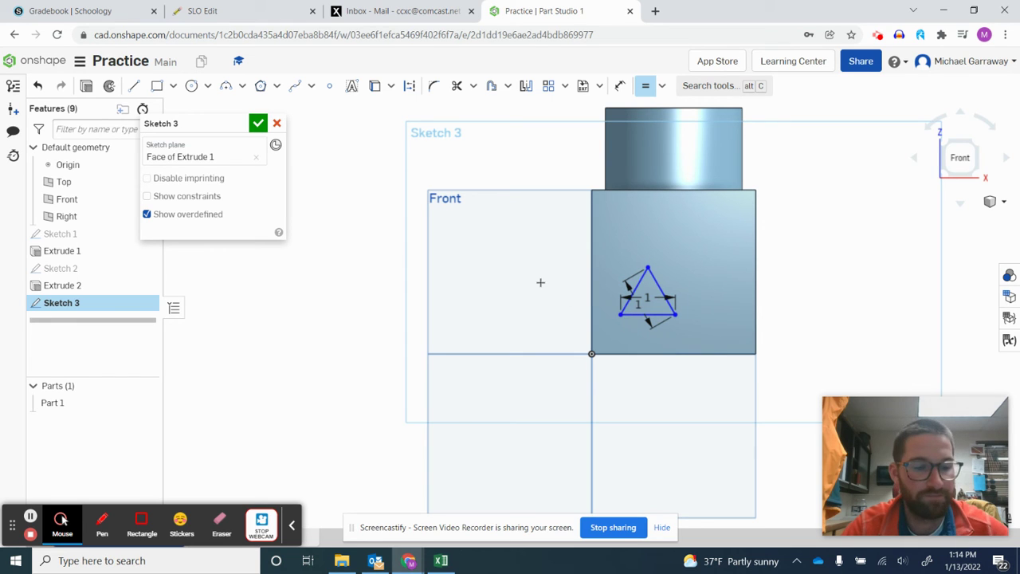
Dimension the triangle's lower right corner 1 in from the right edge of the cube's front face.
click(619, 86)
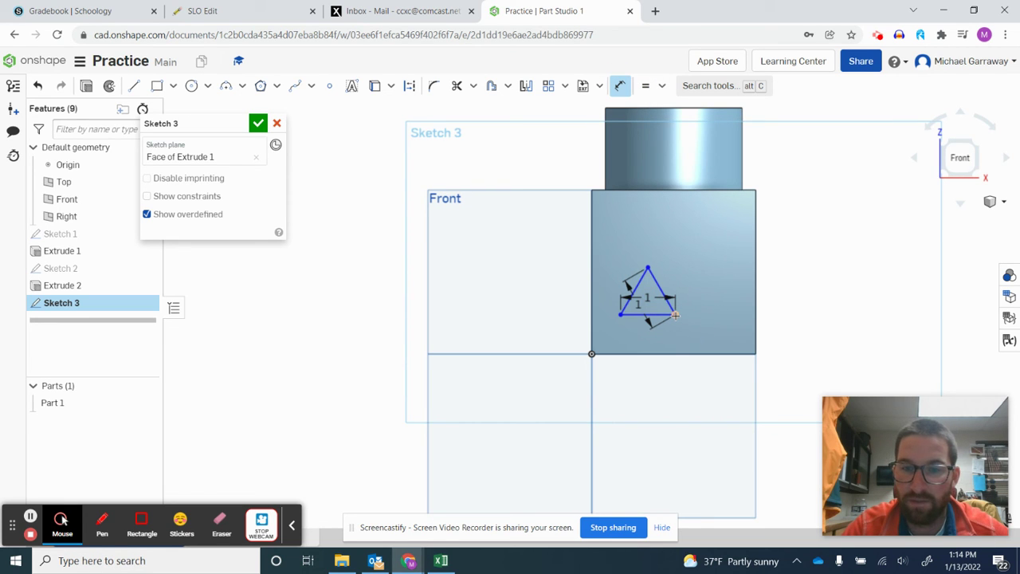
click(753, 304)
click(797, 323)
text(1)
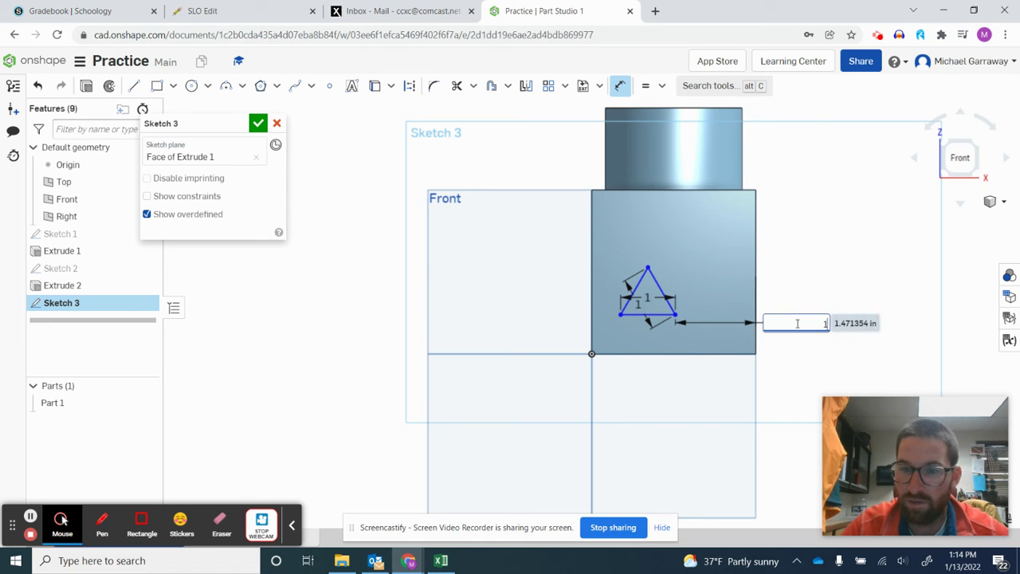
key(Return)
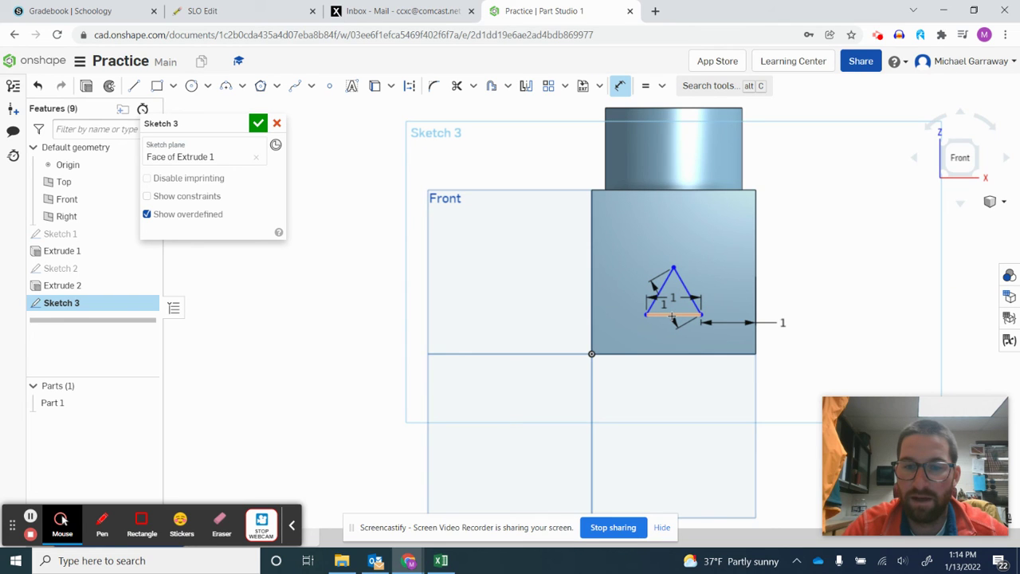
Dimension the triangle's base 1 in above the front face's bottom edge and finish the sketch.
click(673, 314)
click(666, 353)
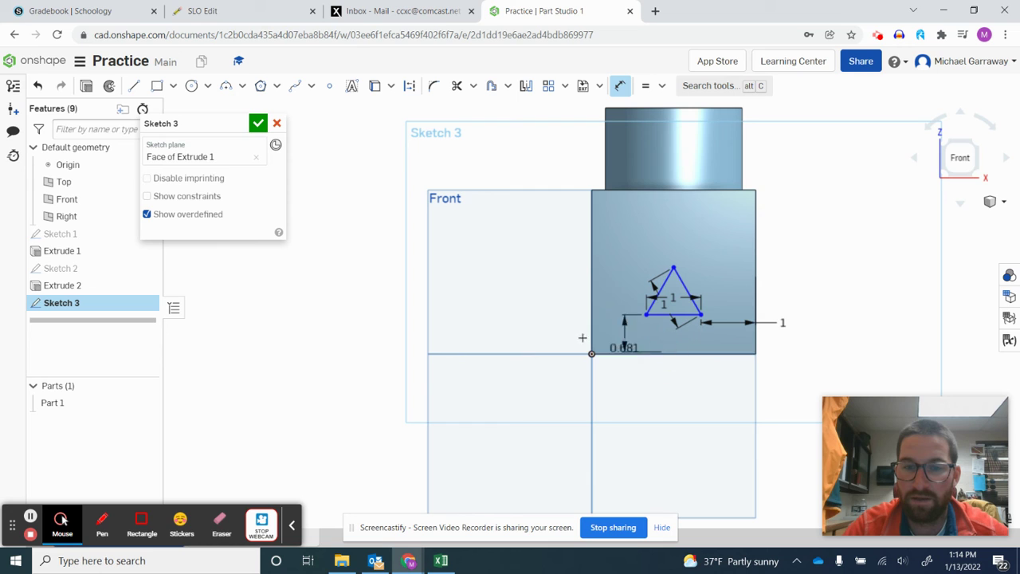
click(550, 338)
text(1)
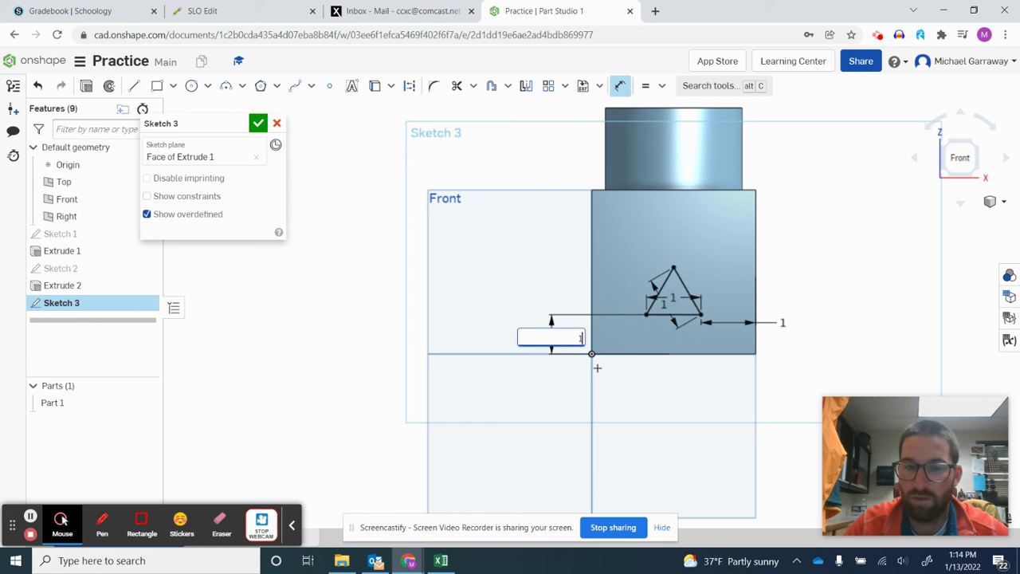
key(Return)
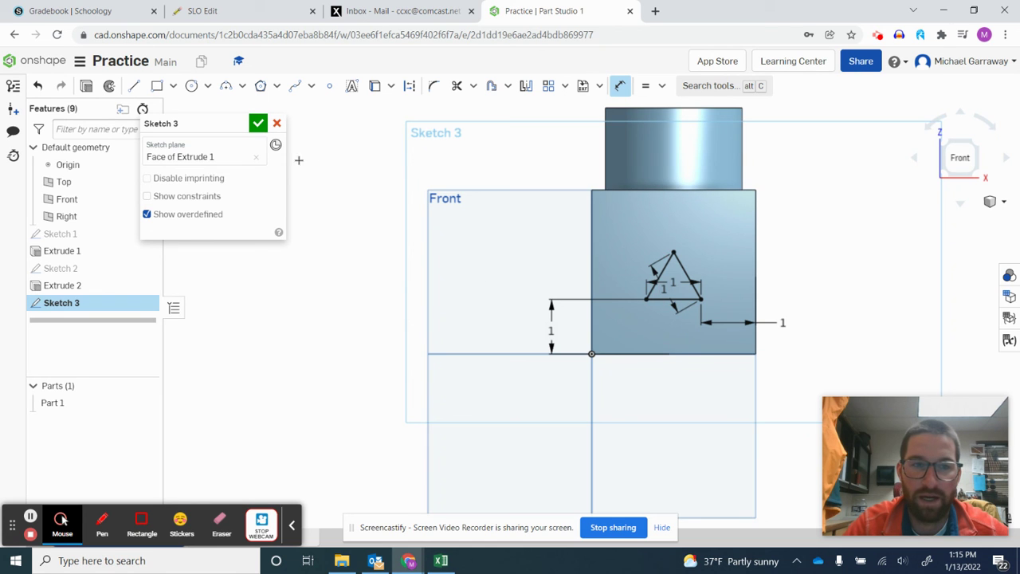
click(257, 124)
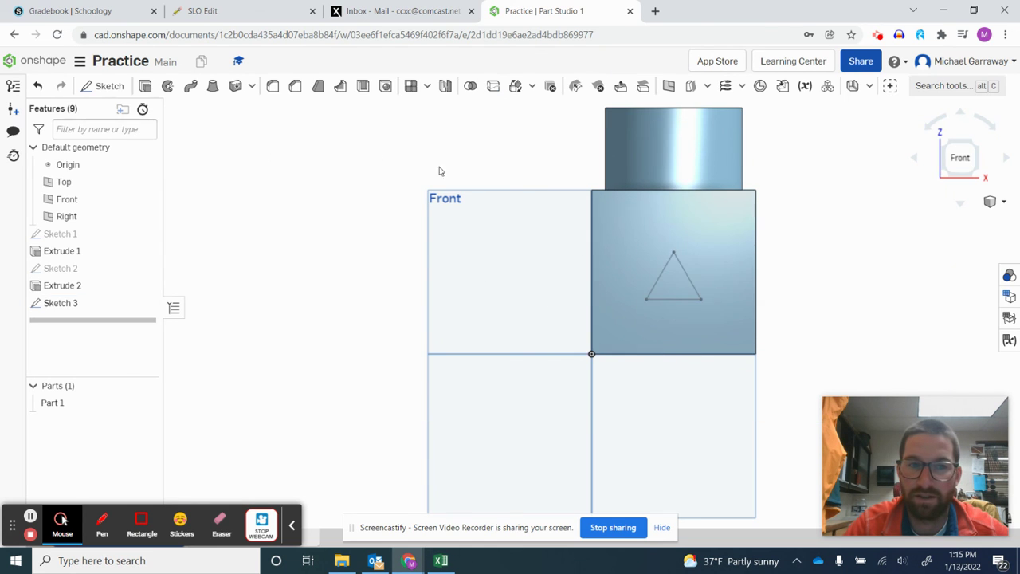
Cut the triangle region through the entire cube with a Remove extrude set to Through all.
right_drag(964, 159, 805, 173)
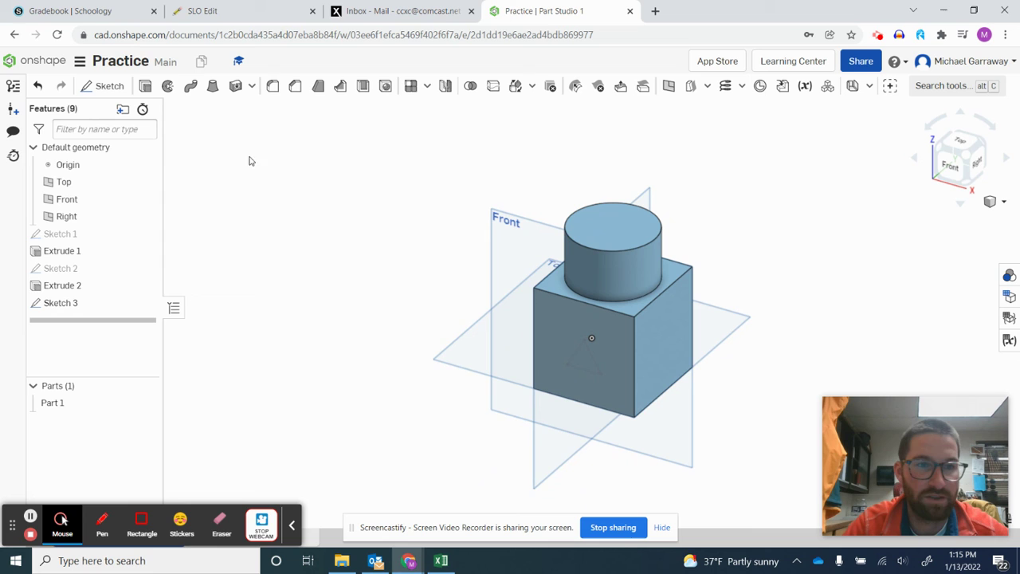
click(146, 86)
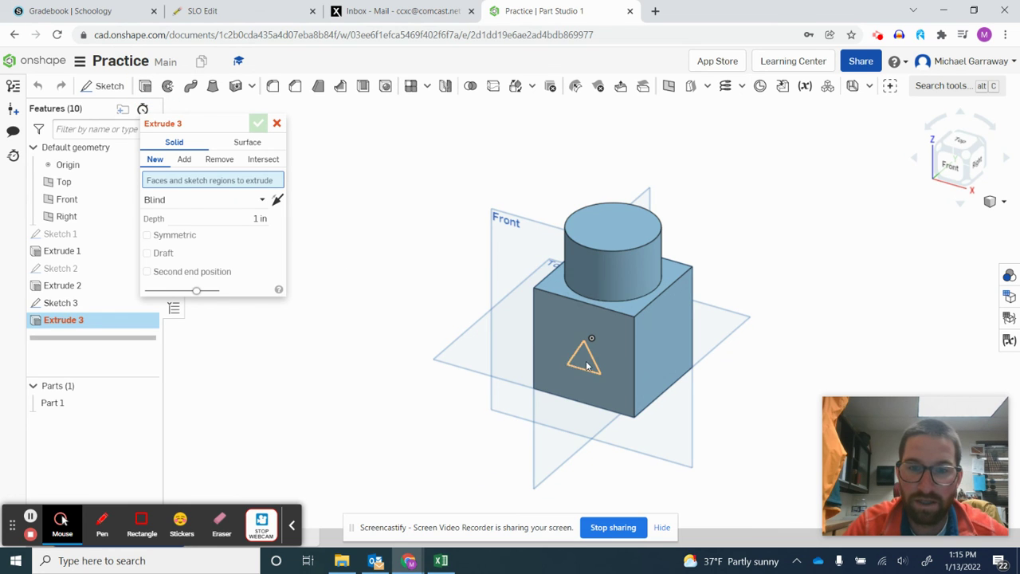
click(587, 363)
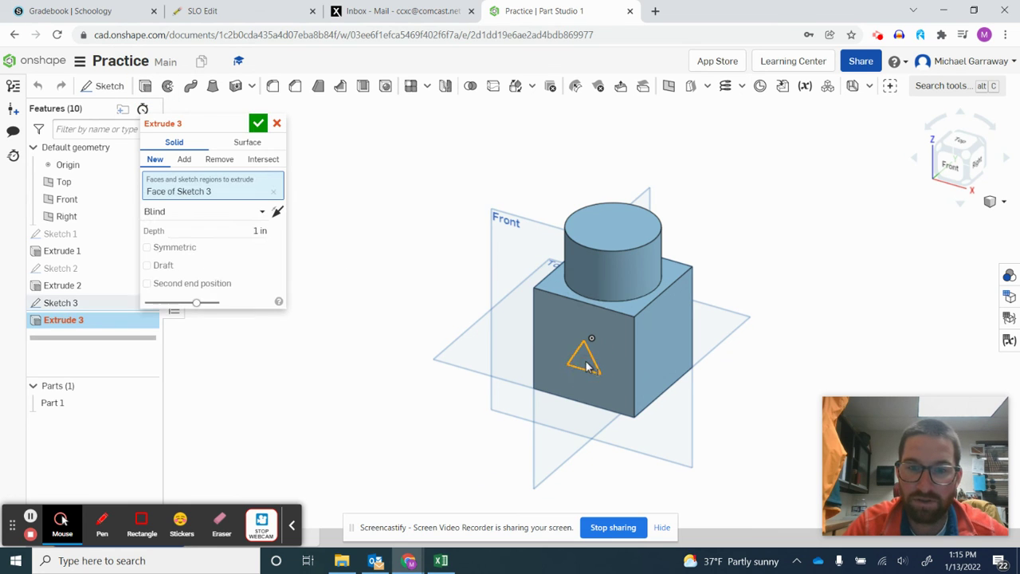
click(223, 159)
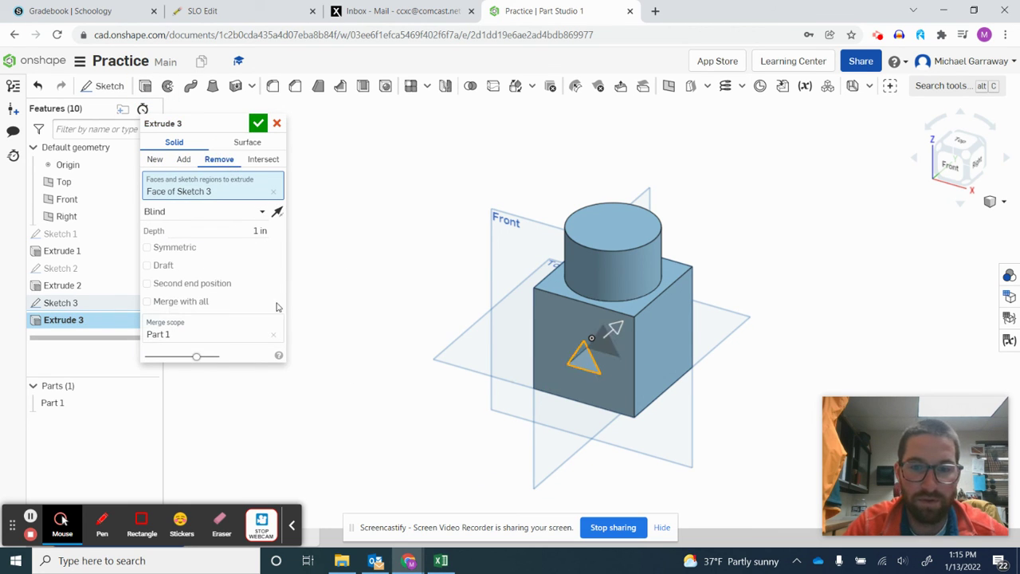
click(262, 214)
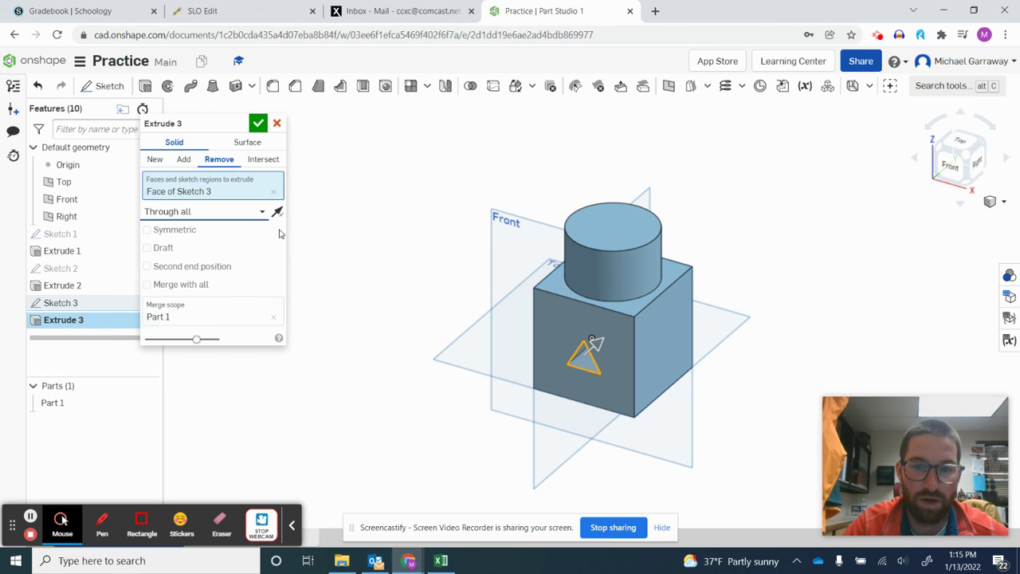
click(257, 123)
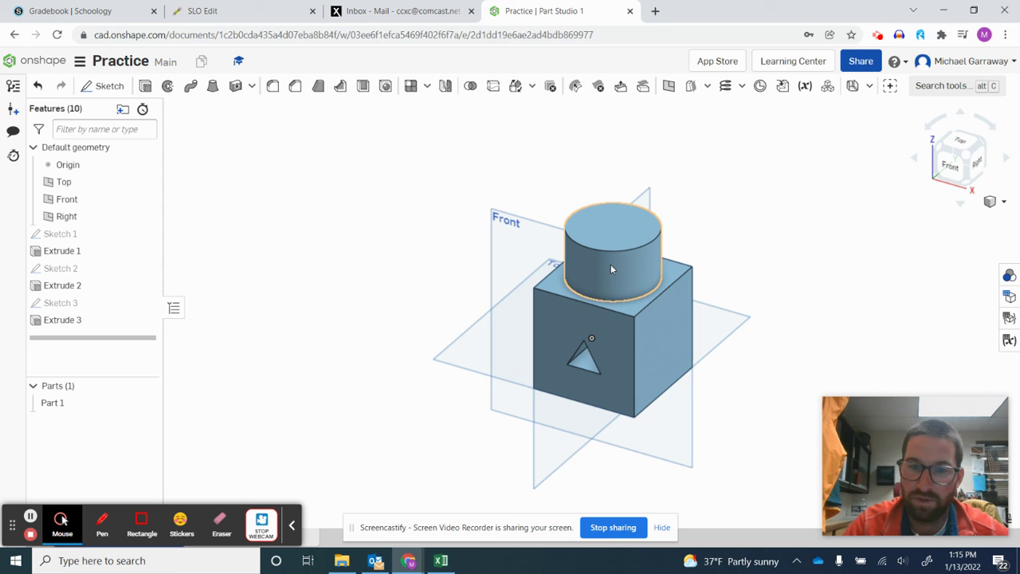
click(956, 172)
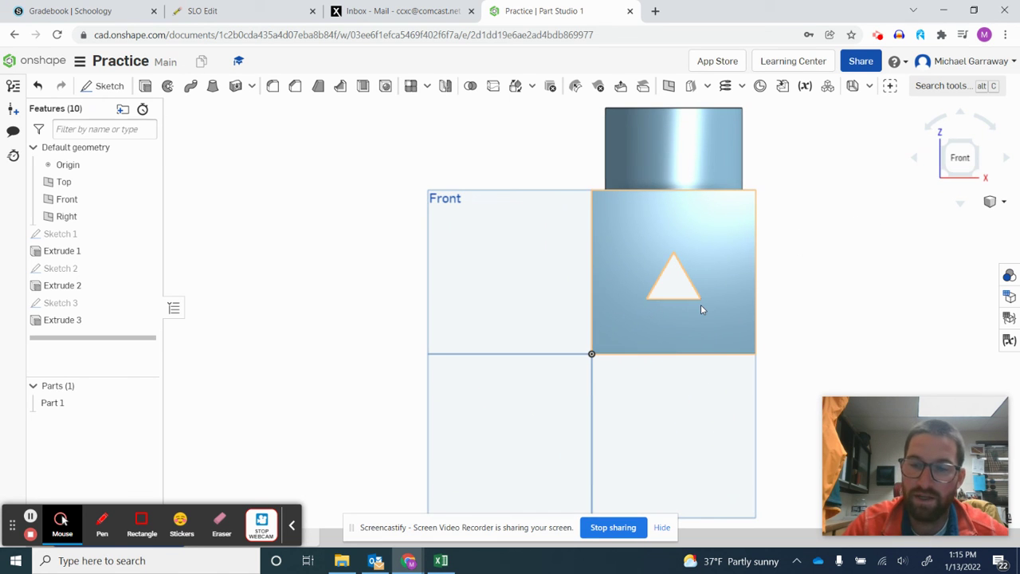
click(980, 143)
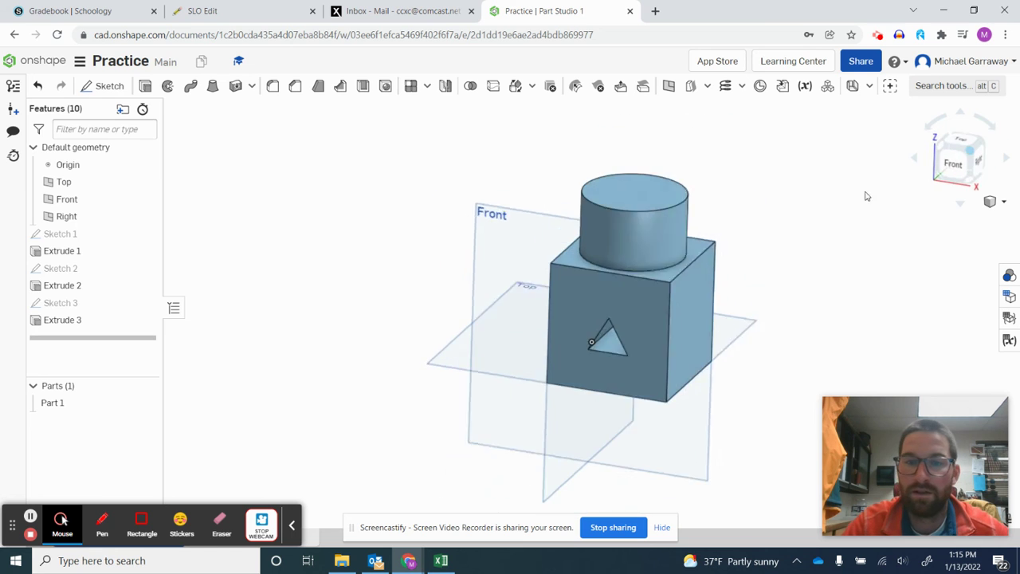